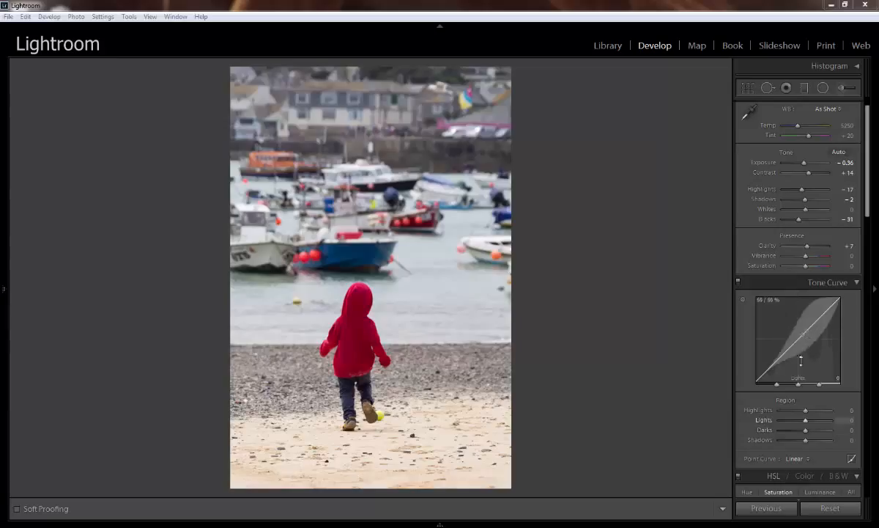
Step: Show the editable point curve and toggle the Tone Curve adjustments off and on
{"action": "left_click", "coordinate": [852, 457]}
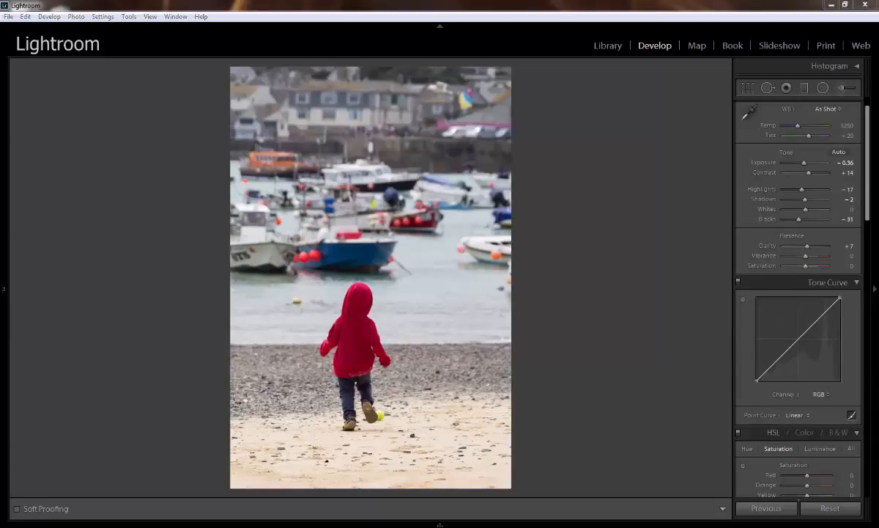
{"action": "left_click", "coordinate": [738, 282]}
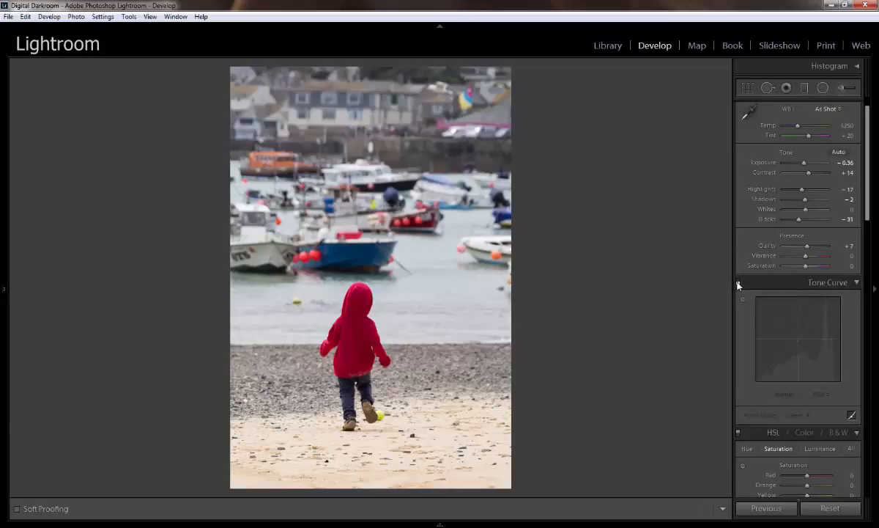
{"action": "left_click", "coordinate": [737, 283]}
{"action": "left_click", "coordinate": [738, 283]}
{"action": "left_click", "coordinate": [738, 283]}
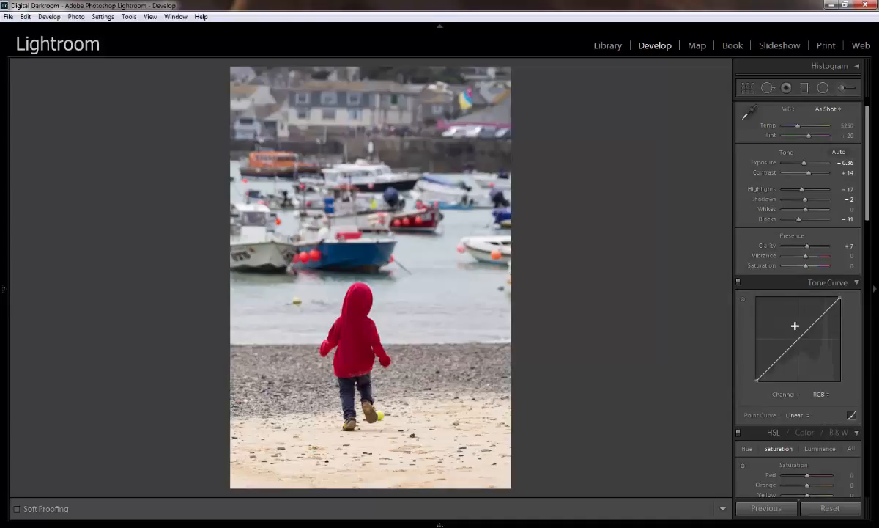
Step: Turn the Tone Curve's targeted adjustment on and off, and view its region sliders and Point Curve presets
{"action": "left_click", "coordinate": [742, 300]}
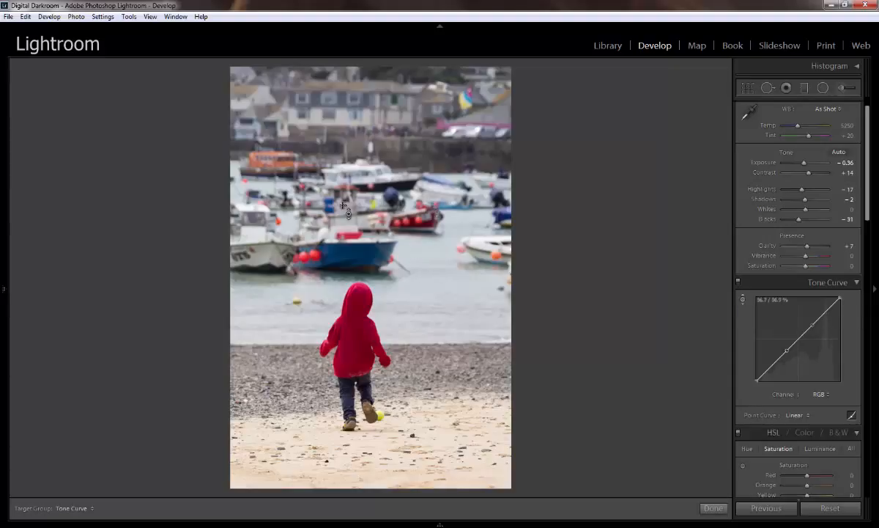
{"action": "left_click", "coordinate": [742, 300]}
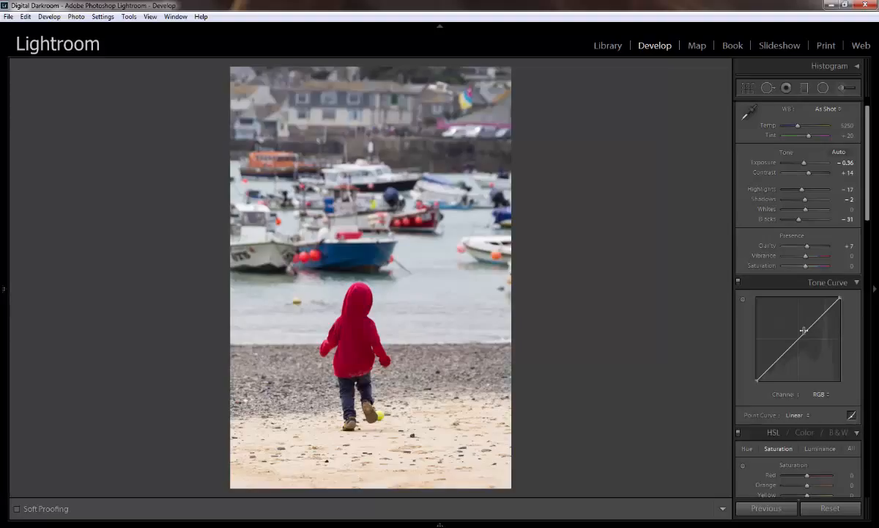
{"action": "left_click", "coordinate": [852, 417]}
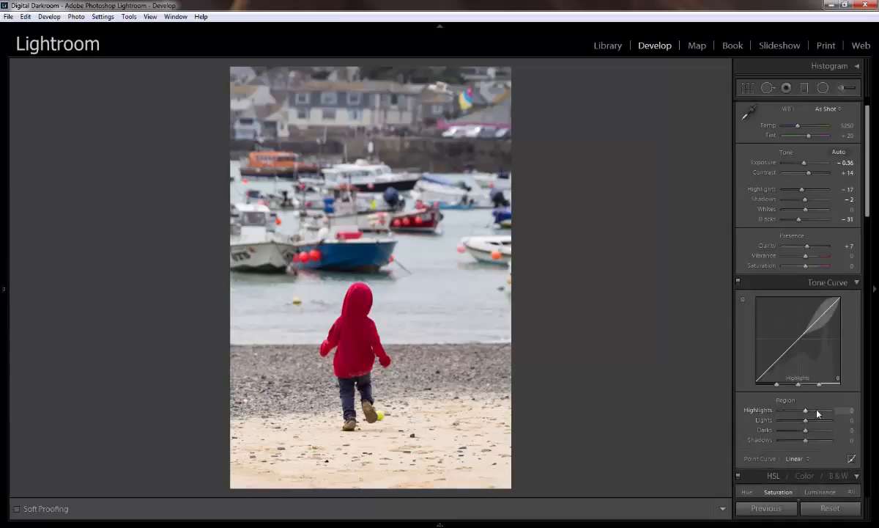
{"action": "left_click", "coordinate": [795, 459]}
{"action": "left_click", "coordinate": [795, 462]}
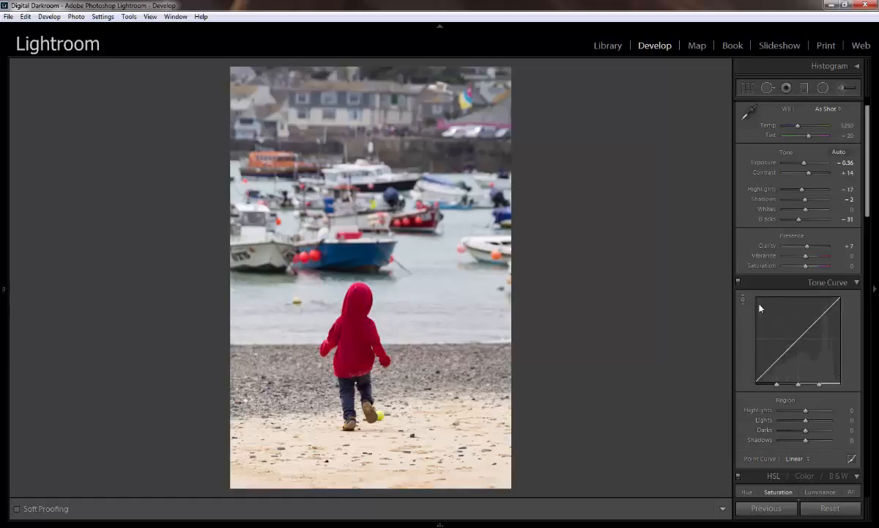
Step: Lower a midtone point on the RGB point curve to about 54.5 / 36.1 %, and remove it again
{"action": "left_click", "coordinate": [851, 459]}
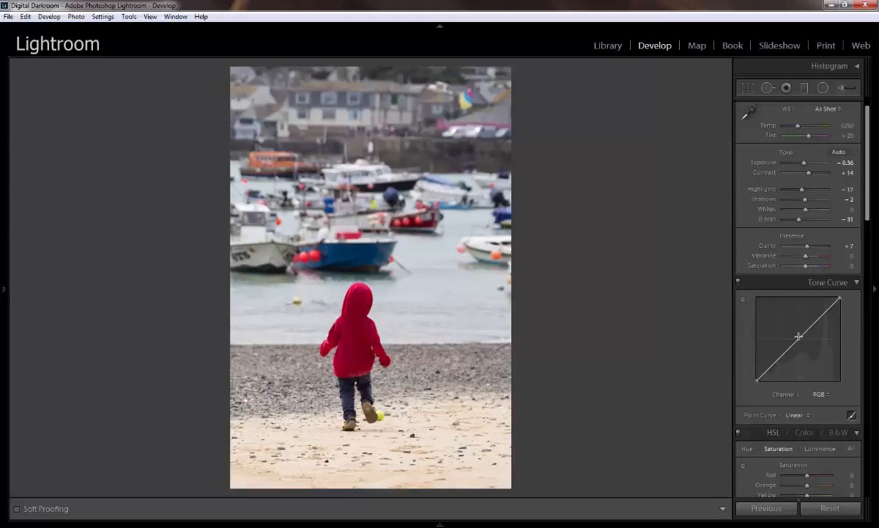
{"action": "mouse_move", "coordinate": [791, 347]}
{"action": "left_mouse_down"}
{"action": "mouse_move", "coordinate": [791, 328]}
{"action": "mouse_move", "coordinate": [801, 351]}
{"action": "left_mouse_up"}
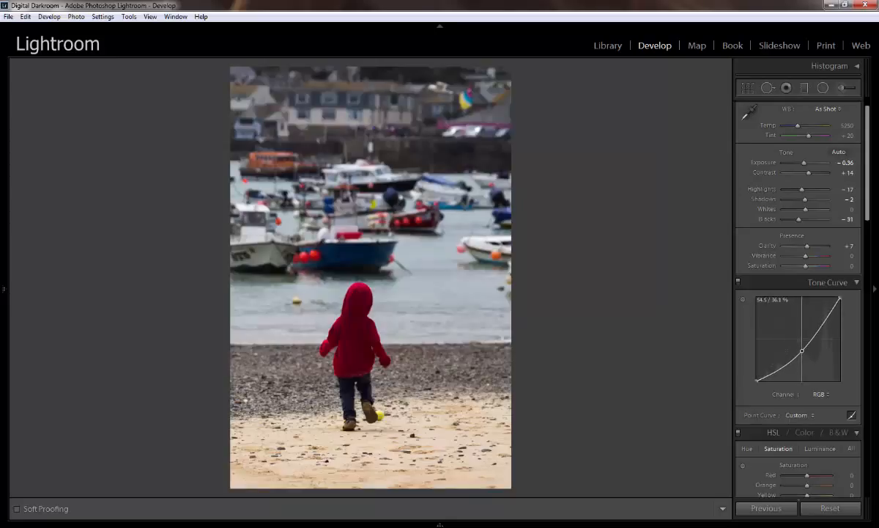
{"action": "key", "text": "alt+Tab"}
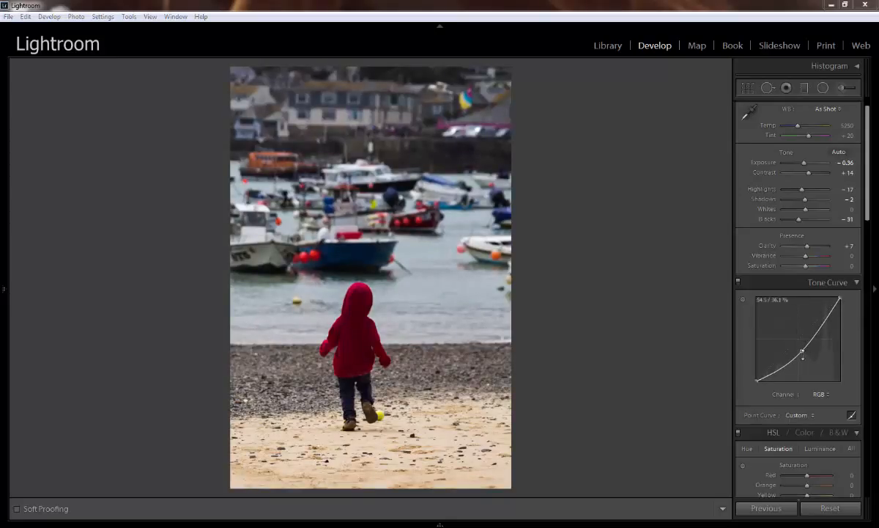
{"action": "left_click_drag", "start_coordinate": [801, 351], "coordinate": [877, 257]}
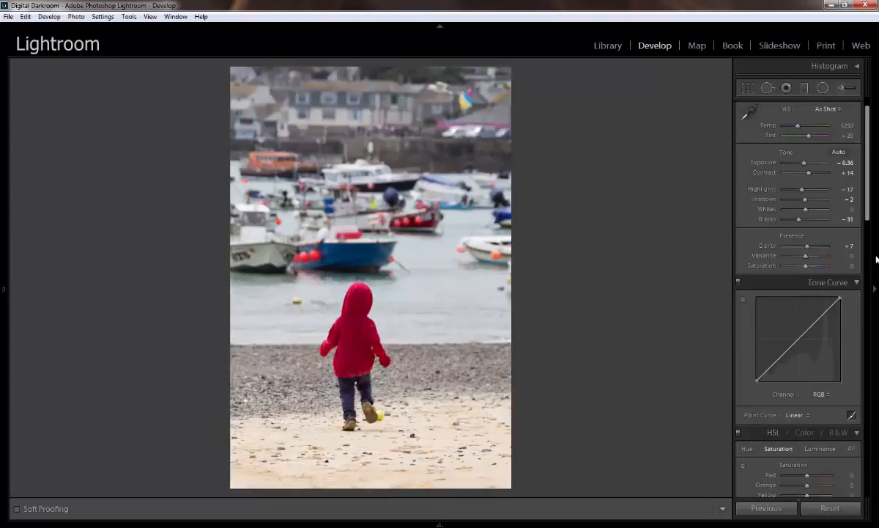
Step: Set the Tone Curve region values to Darks -65 and Highlights +79
{"action": "left_click", "coordinate": [851, 414]}
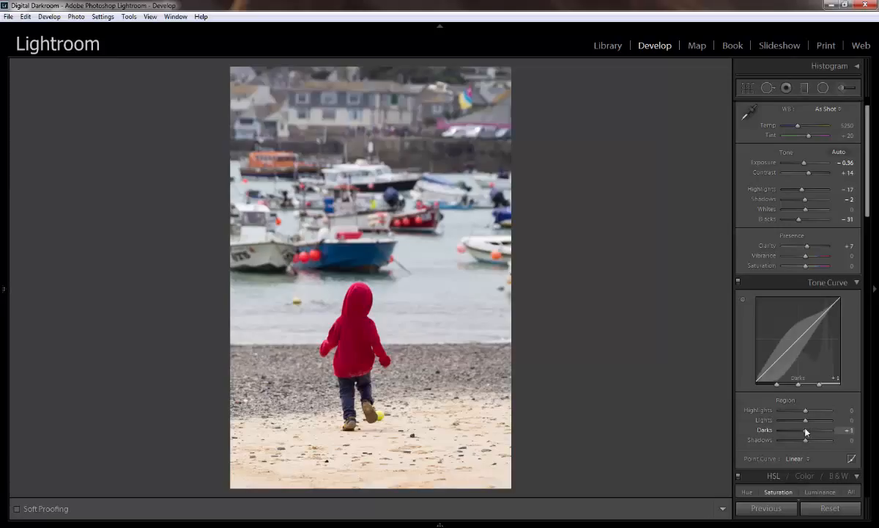
{"action": "left_click_drag", "start_coordinate": [806, 433], "coordinate": [790, 433]}
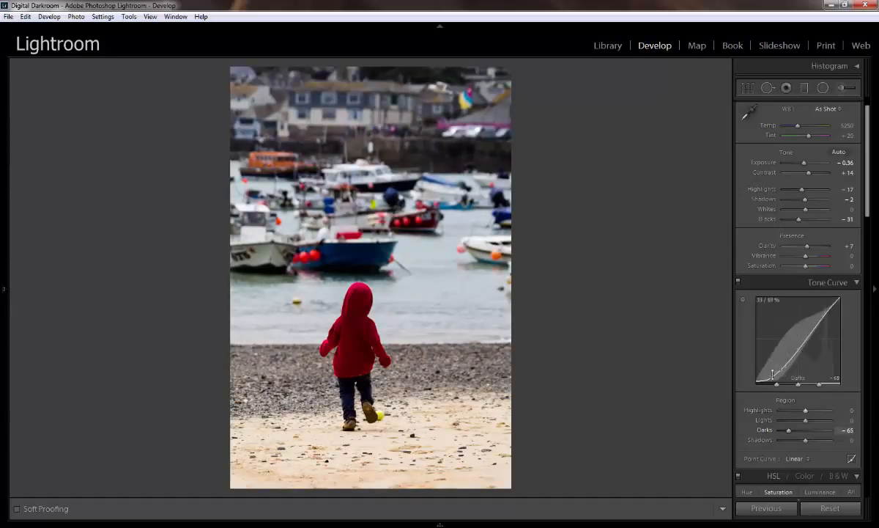
{"action": "left_click_drag", "start_coordinate": [806, 411], "coordinate": [825, 403]}
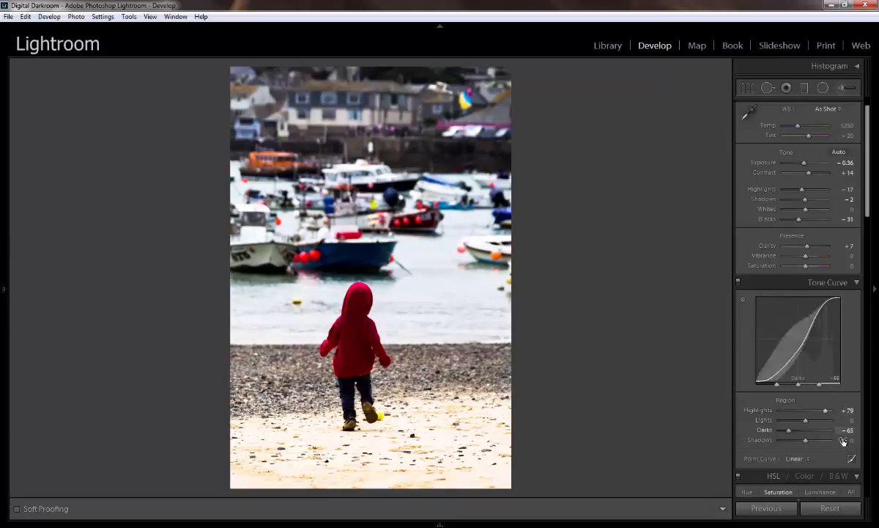
Step: Reset the Tone Curve's Highlights and Darks region values to 0
{"action": "left_click", "coordinate": [846, 410]}
{"action": "type", "text": "0"}
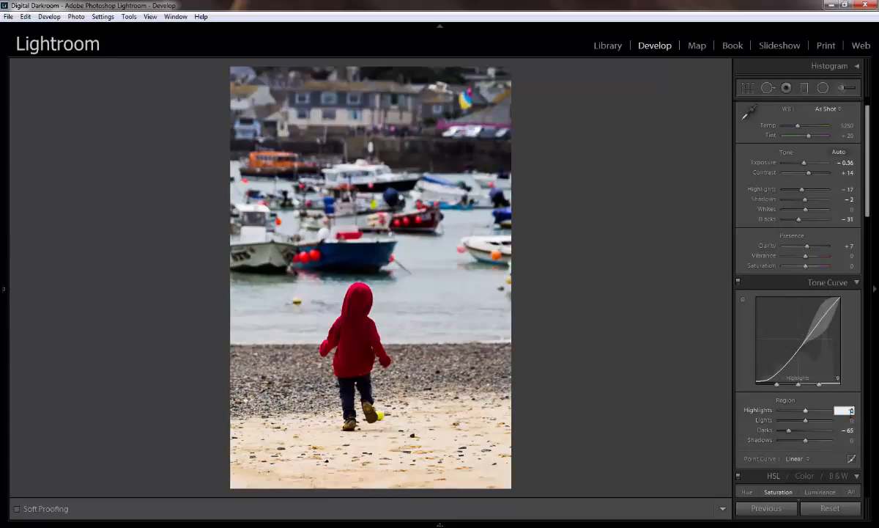
{"action": "key", "text": "Tab"}
{"action": "key", "text": "Tab"}
{"action": "type", "text": "0"}
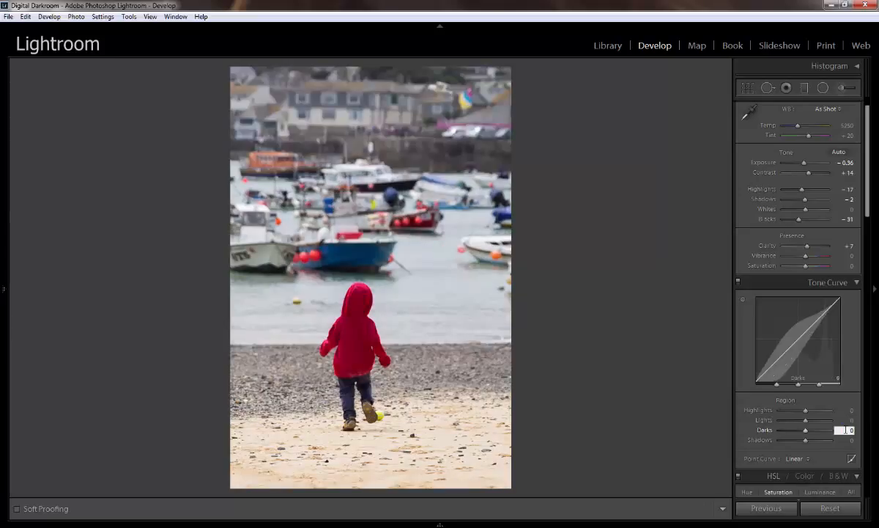
Step: Try a midtone point on the RGB point curve, remove it, and return to the region sliders
{"action": "left_click", "coordinate": [851, 458]}
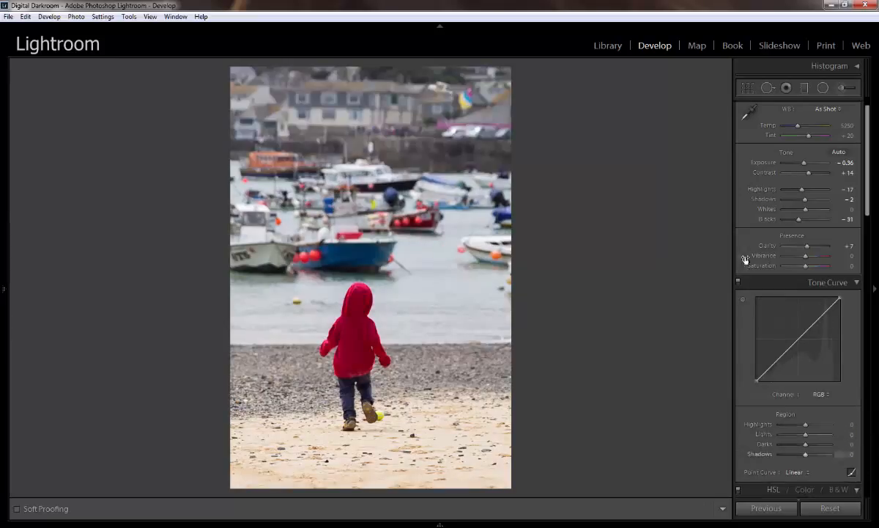
{"action": "left_click_drag", "start_coordinate": [797, 339], "coordinate": [873, 265]}
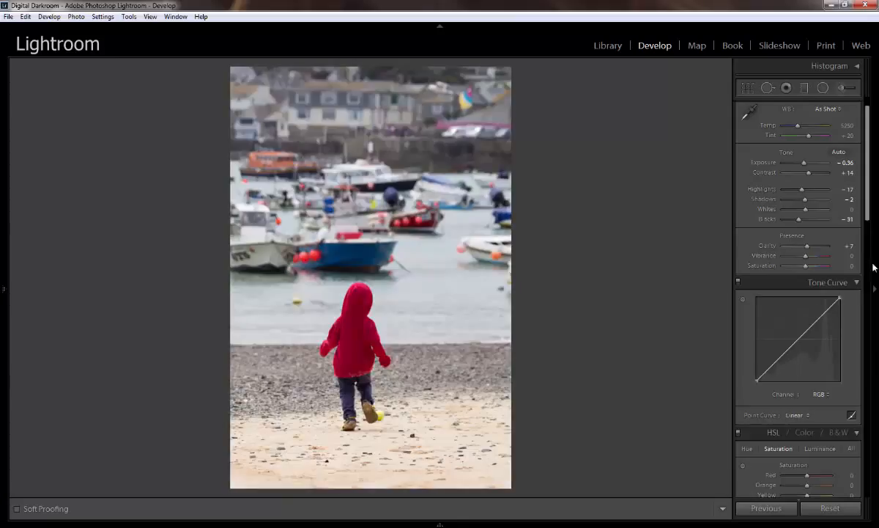
{"action": "left_click", "coordinate": [852, 416]}
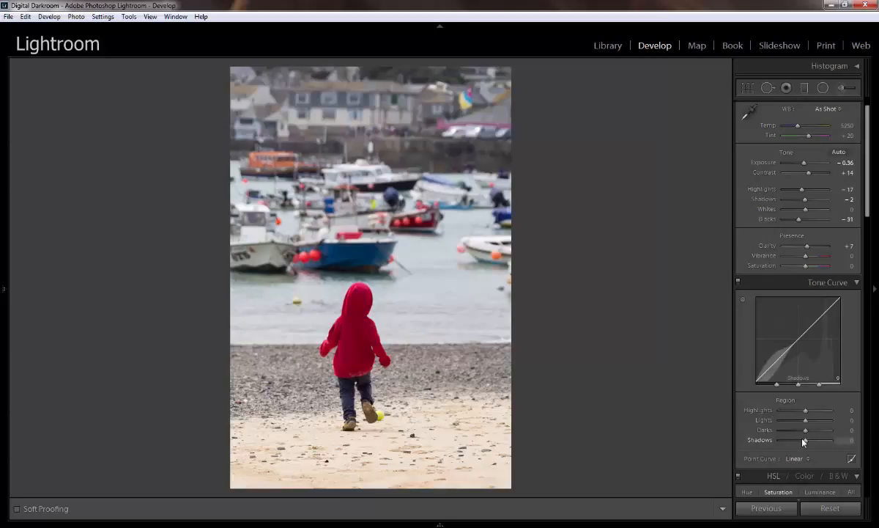
Step: Shape the RGB point curve into an S with a lowered shadow point, a centred midpoint and a raised highlight point
{"action": "left_click", "coordinate": [849, 458]}
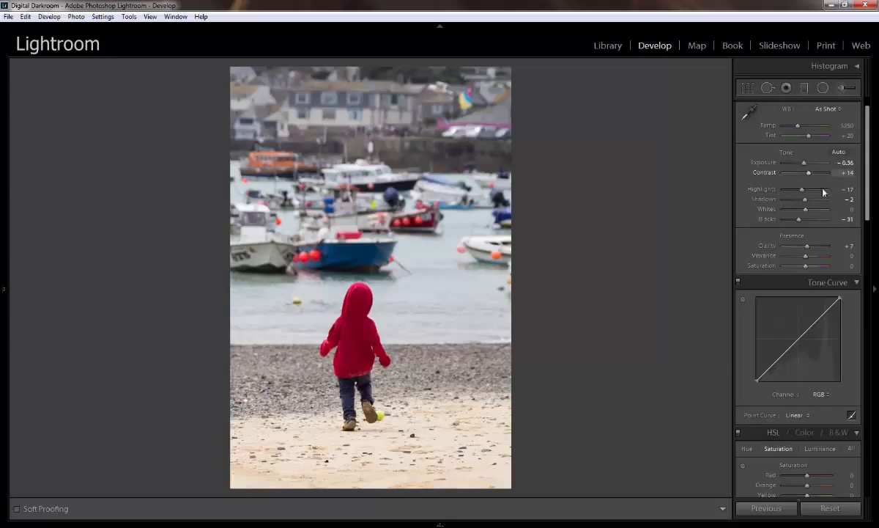
{"action": "left_click_drag", "start_coordinate": [817, 320], "coordinate": [768, 366]}
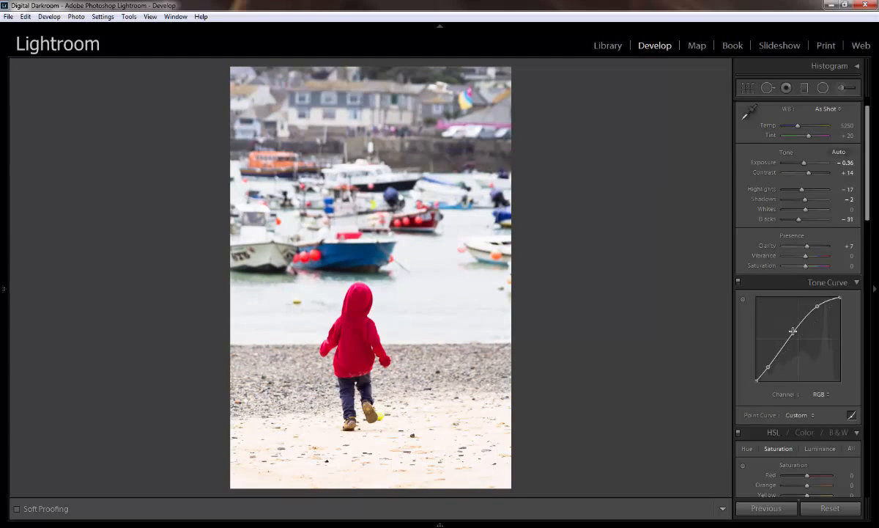
{"action": "left_click_drag", "start_coordinate": [795, 329], "coordinate": [797, 338]}
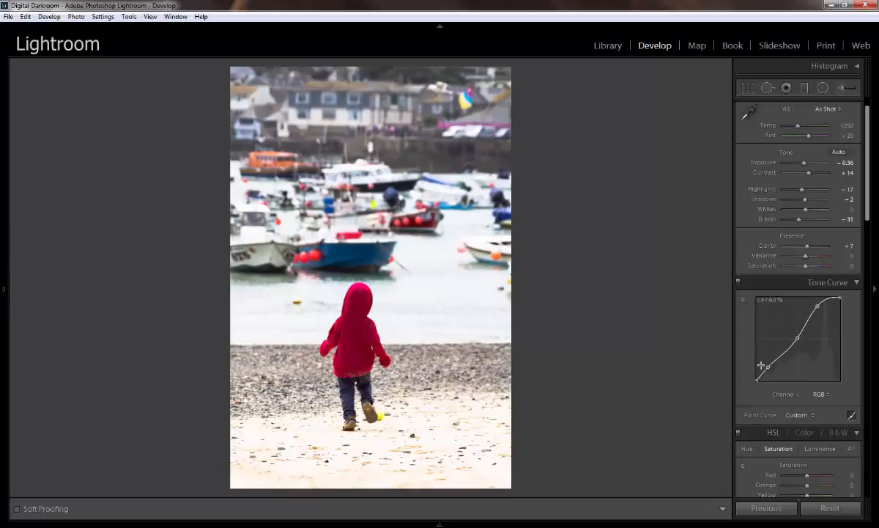
{"action": "left_click_drag", "start_coordinate": [767, 366], "coordinate": [770, 373]}
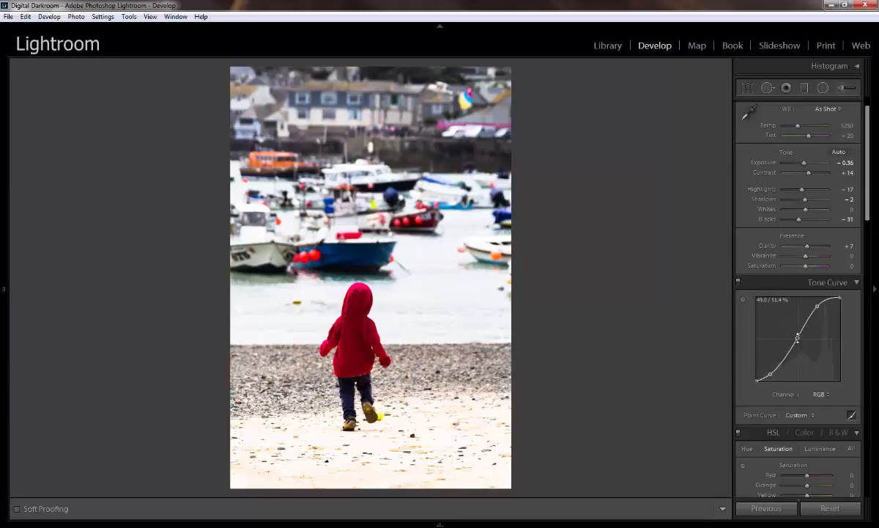
{"action": "left_click_drag", "start_coordinate": [797, 338], "coordinate": [797, 339]}
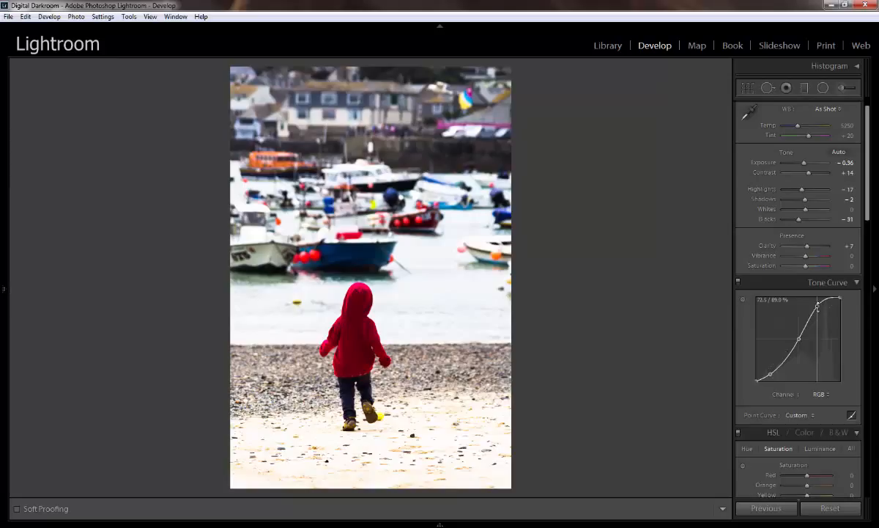
{"action": "left_click_drag", "start_coordinate": [817, 304], "coordinate": [823, 306]}
{"action": "left_click_drag", "start_coordinate": [826, 304], "coordinate": [830, 301]}
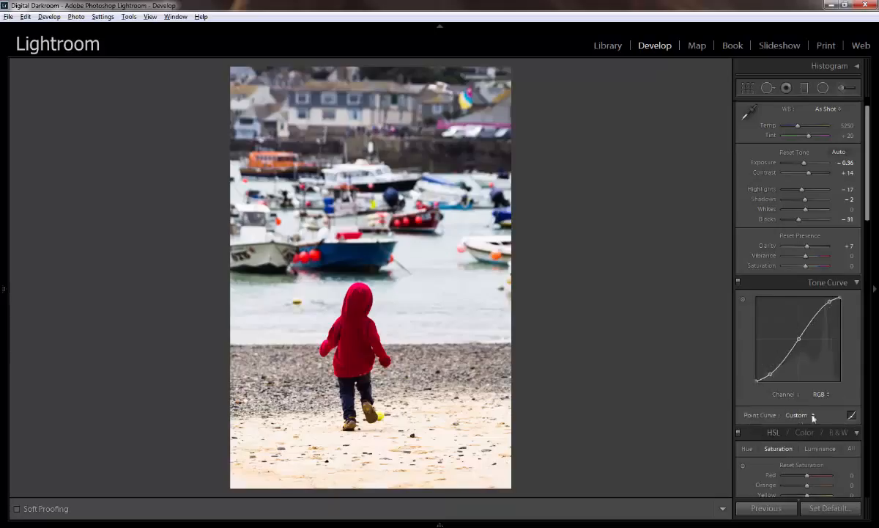
Step: Remove the highlight, midtone and shadow points from the RGB point curve
{"action": "key", "text": "alt"}
{"action": "double_click", "coordinate": [830, 301]}
{"action": "left_click_drag", "start_coordinate": [800, 339], "coordinate": [717, 396]}
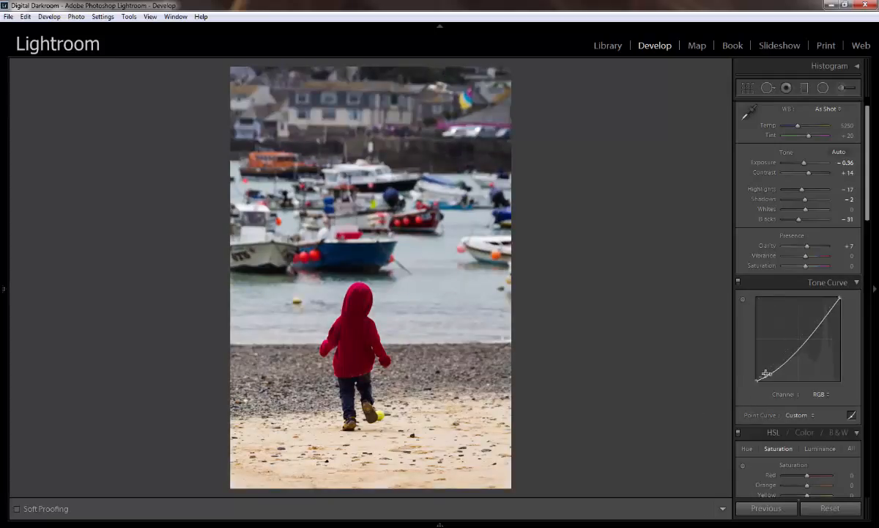
{"action": "left_click_drag", "start_coordinate": [770, 374], "coordinate": [730, 398]}
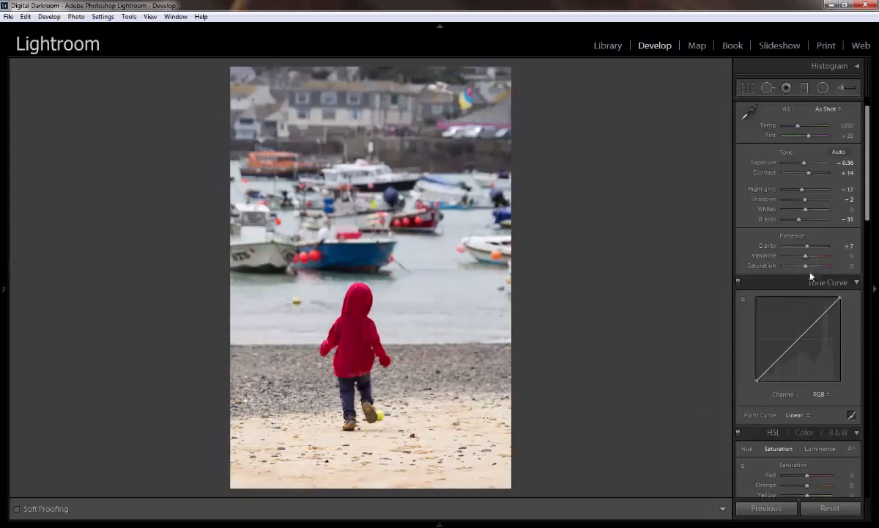
Step: Set Contrast to -79 and form an RGB S-curve with a highlight point at about 73 / 84 % and a lowered shadow point
{"action": "key", "text": "ctrl+e"}
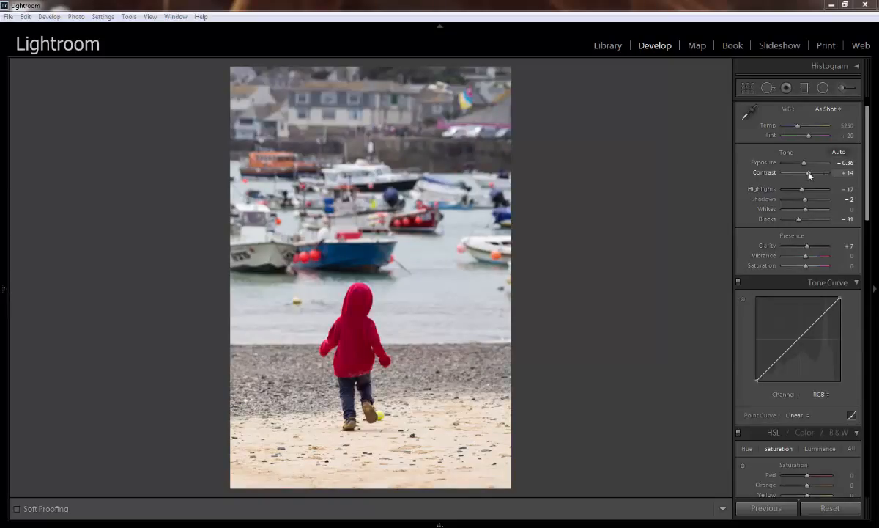
{"action": "left_click_drag", "start_coordinate": [810, 174], "coordinate": [788, 174]}
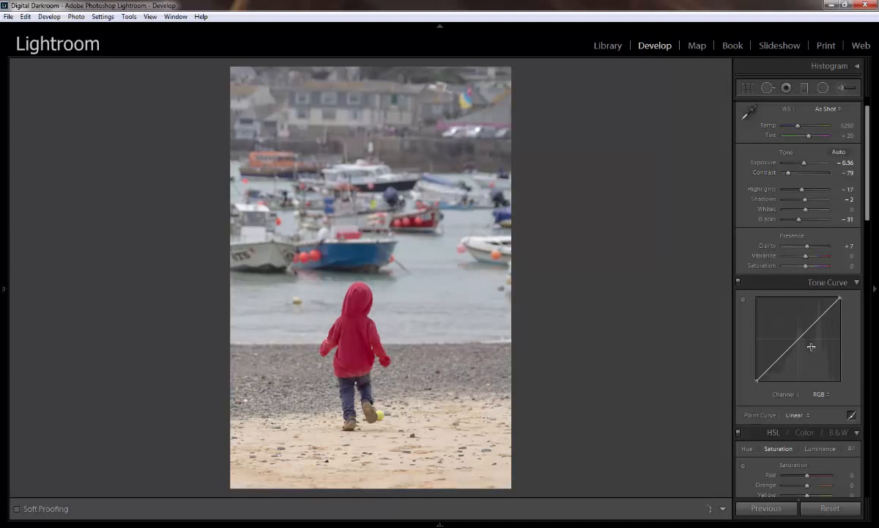
{"action": "left_click_drag", "start_coordinate": [817, 320], "coordinate": [817, 310]}
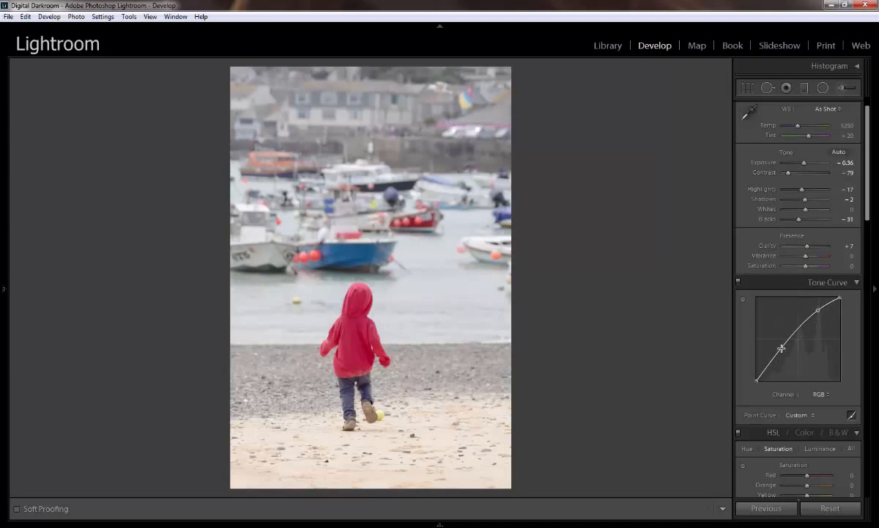
{"action": "left_click_drag", "start_coordinate": [781, 348], "coordinate": [778, 371]}
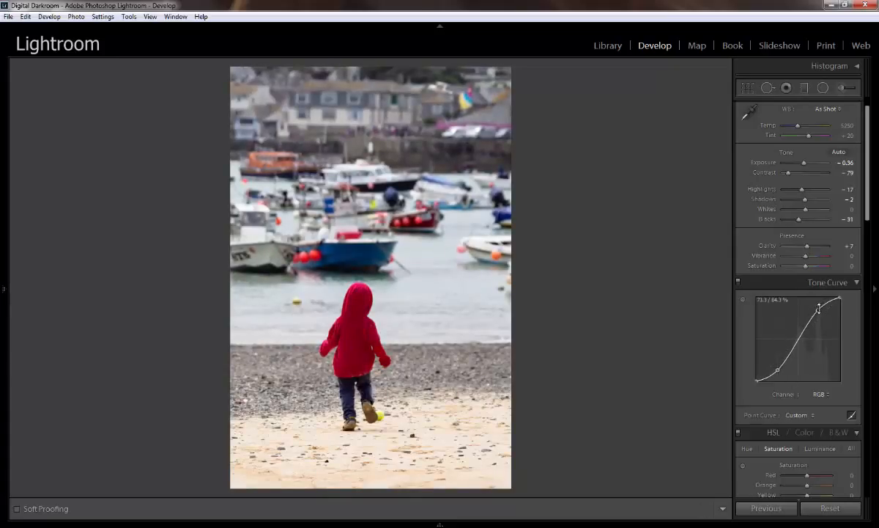
{"action": "left_click_drag", "start_coordinate": [818, 309], "coordinate": [818, 308]}
Step: Anchor the RGB curve's midpoint and add a point above it at about 64 / 67 %
{"action": "left_click", "coordinate": [799, 338]}
{"action": "left_click_drag", "start_coordinate": [809, 323], "coordinate": [786, 352]}
{"action": "left_click", "coordinate": [808, 322]}
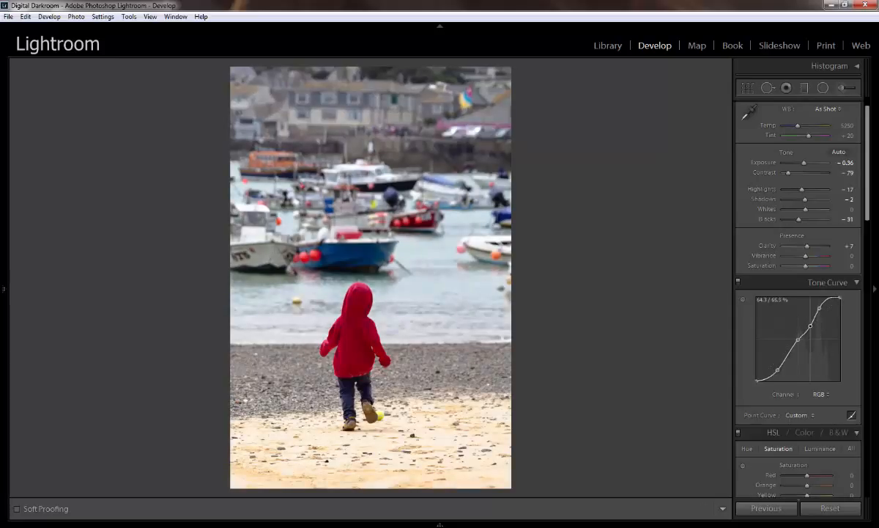
{"action": "left_click_drag", "start_coordinate": [808, 324], "coordinate": [811, 324]}
Step: View the curve's region sliders, and remove the two points above the midpoint from the RGB point curve
{"action": "left_click", "coordinate": [851, 415]}
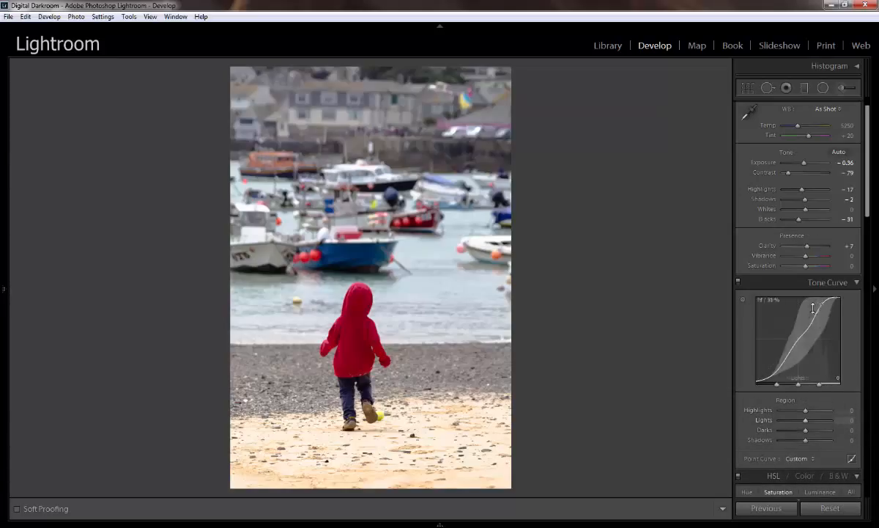
{"action": "left_click_drag", "start_coordinate": [823, 302], "coordinate": [876, 292]}
{"action": "left_click", "coordinate": [852, 459]}
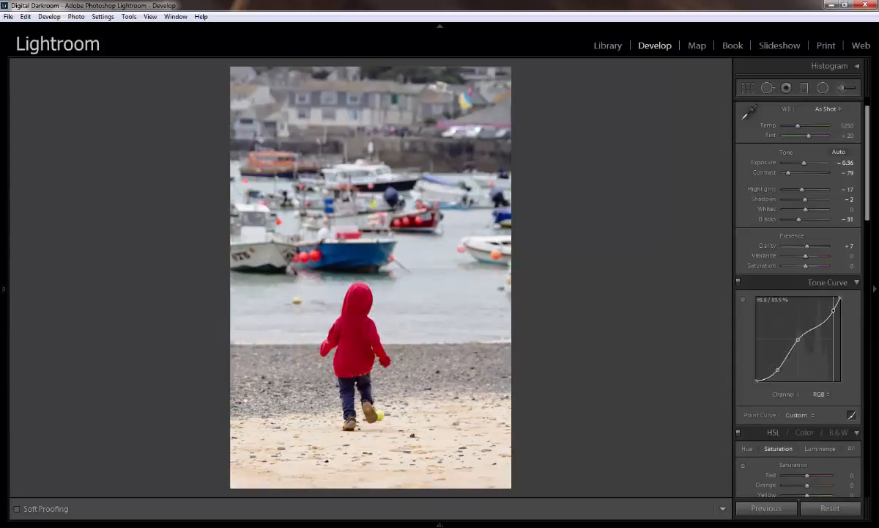
{"action": "left_click_drag", "start_coordinate": [811, 325], "coordinate": [858, 277]}
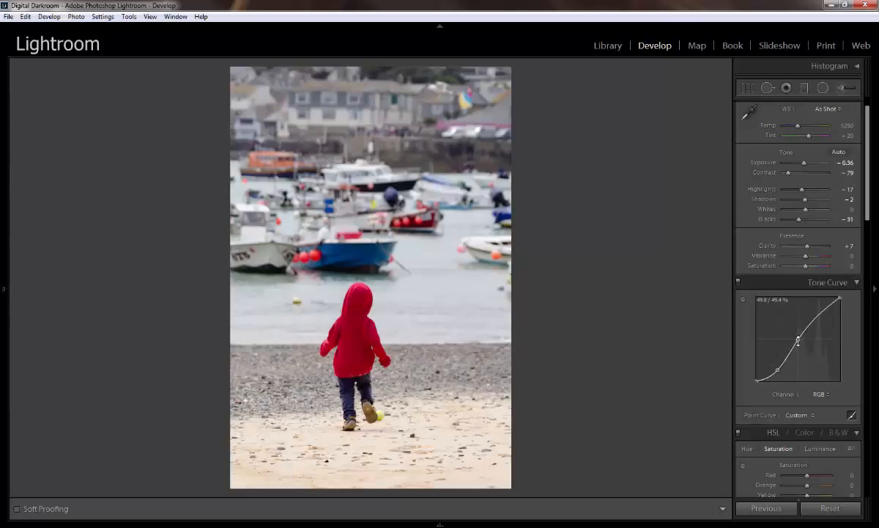
Step: Remove the remaining points from the RGB curve and set the region sliders to Highlights -32, Lights +53, Darks -44 and Shadows -3
{"action": "left_click_drag", "start_coordinate": [792, 341], "coordinate": [822, 415]}
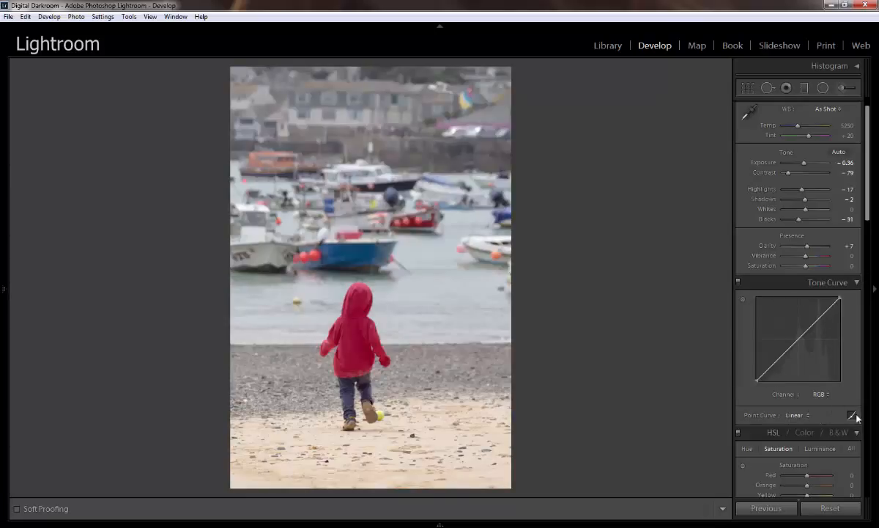
{"action": "left_click", "coordinate": [852, 416]}
{"action": "scroll", "coordinate": [825, 396], "scroll_direction": "down", "scroll_amount": 5}
{"action": "scroll", "coordinate": [821, 326], "scroll_direction": "up", "scroll_amount": 3}
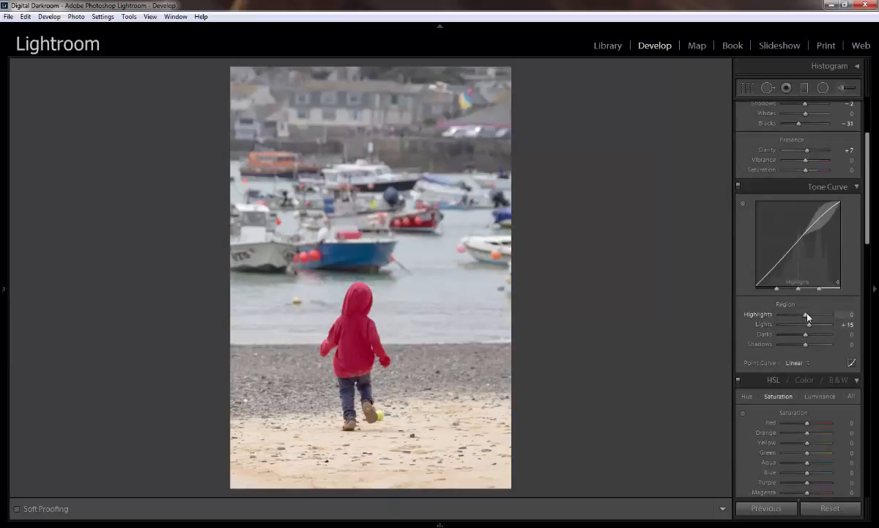
{"action": "mouse_move", "coordinate": [811, 318]}
{"action": "left_mouse_down"}
{"action": "mouse_move", "coordinate": [819, 325]}
{"action": "mouse_move", "coordinate": [797, 316]}
{"action": "left_mouse_up"}
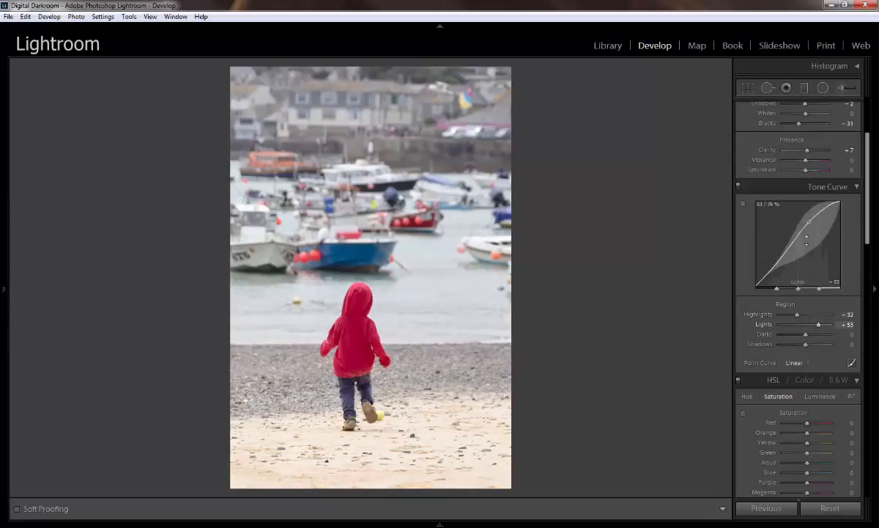
{"action": "mouse_move", "coordinate": [805, 335]}
{"action": "left_mouse_down"}
{"action": "mouse_move", "coordinate": [795, 337]}
{"action": "mouse_move", "coordinate": [804, 344]}
{"action": "left_mouse_up"}
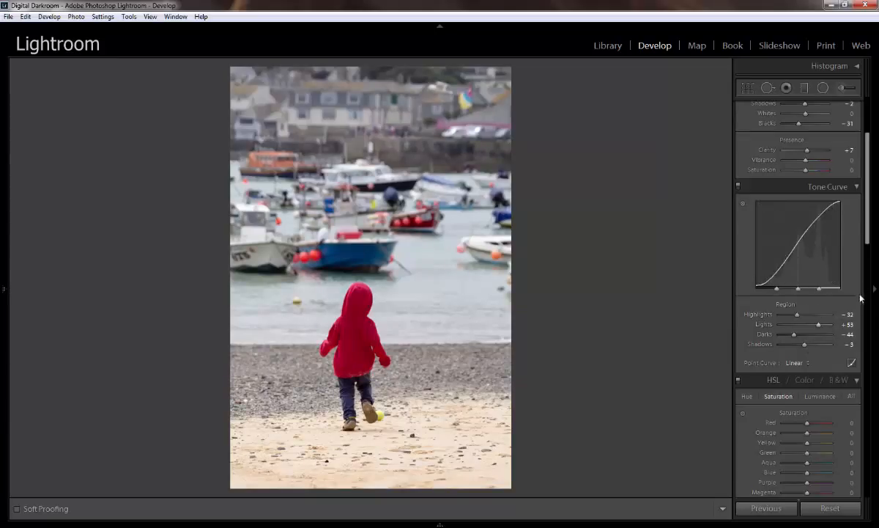
Step: Set Contrast to -48 and switch the Tone Curve back to point curve editing
{"action": "scroll", "coordinate": [783, 179], "scroll_direction": "up", "scroll_amount": 3}
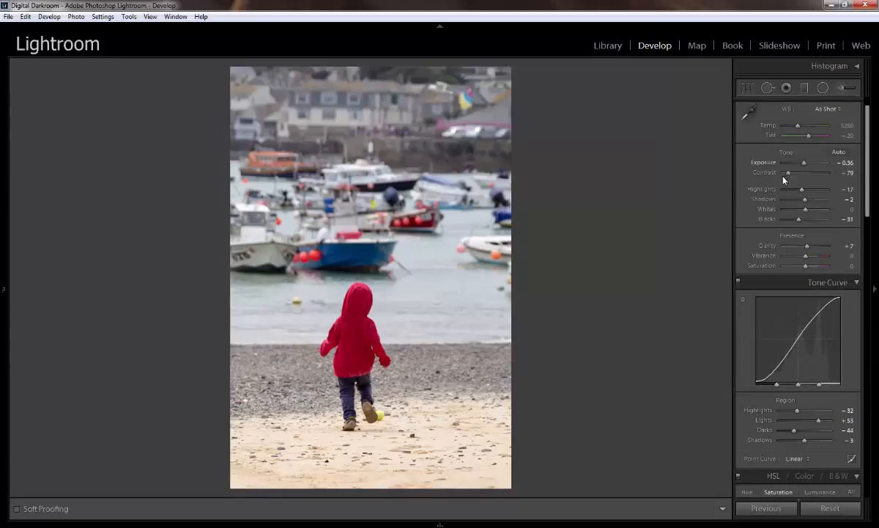
{"action": "left_click_drag", "start_coordinate": [790, 173], "coordinate": [795, 174]}
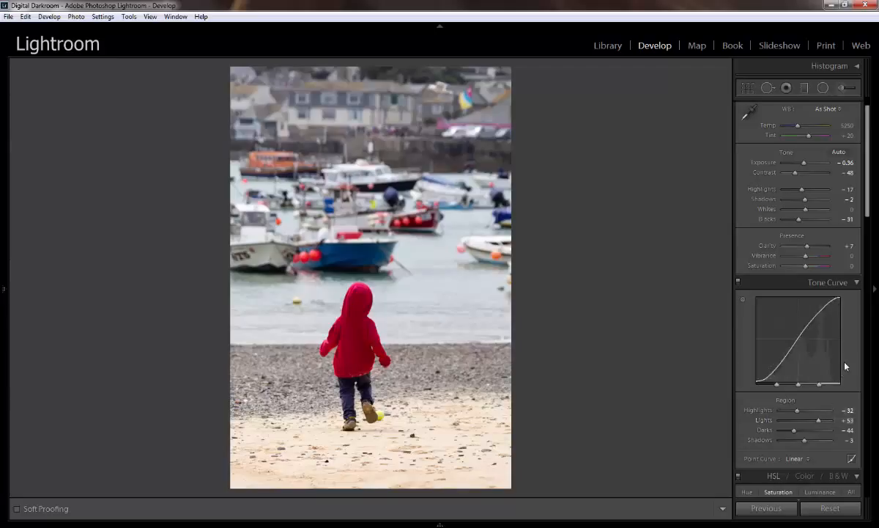
{"action": "scroll", "coordinate": [844, 367], "scroll_direction": "down", "scroll_amount": 3}
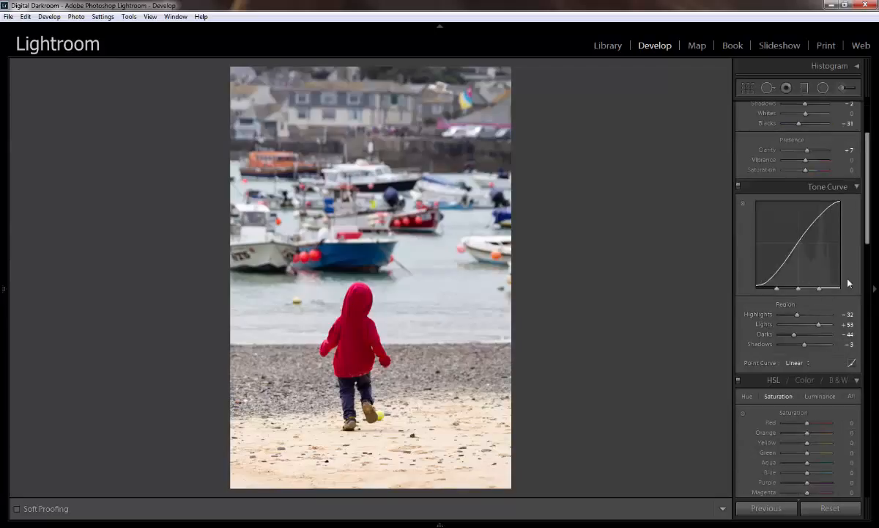
{"action": "left_click", "coordinate": [852, 363]}
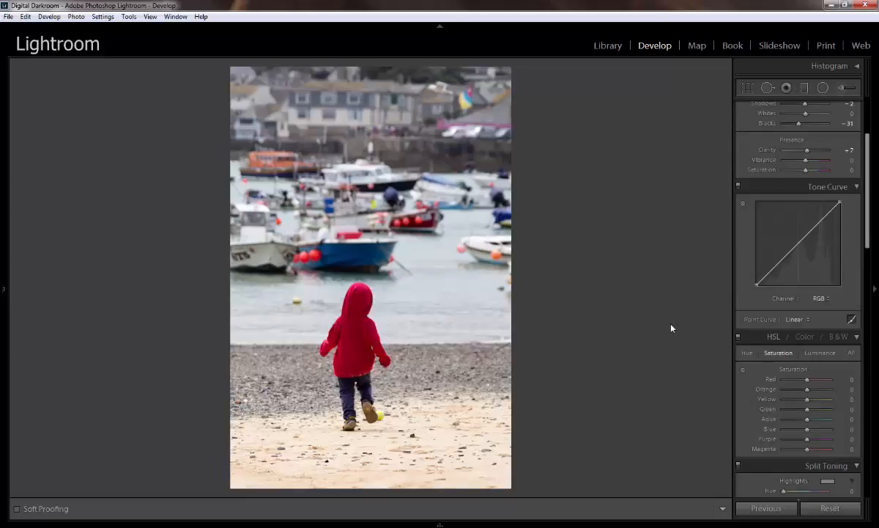
Step: Try lowering the Red channel curve's midpoint to about 56 / 38 %, and remove that point again
{"action": "left_click", "coordinate": [816, 296]}
{"action": "left_click", "coordinate": [796, 326]}
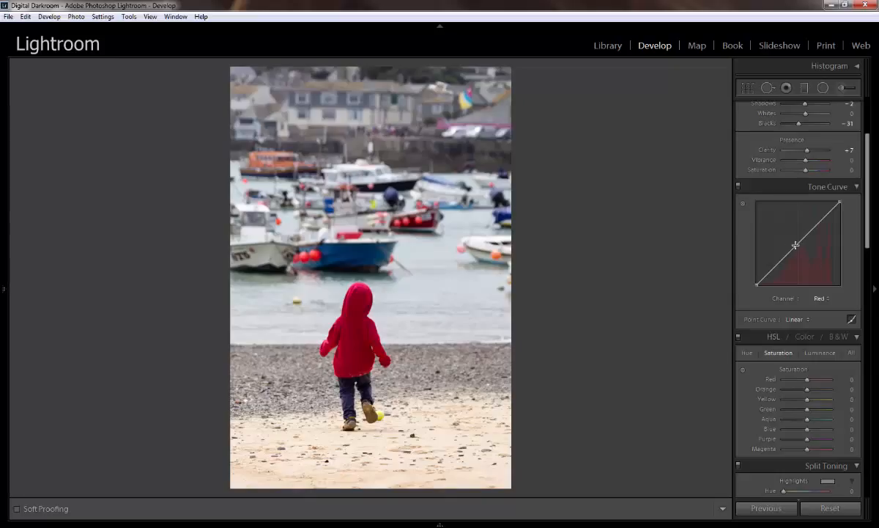
{"action": "left_click_drag", "start_coordinate": [796, 245], "coordinate": [803, 253]}
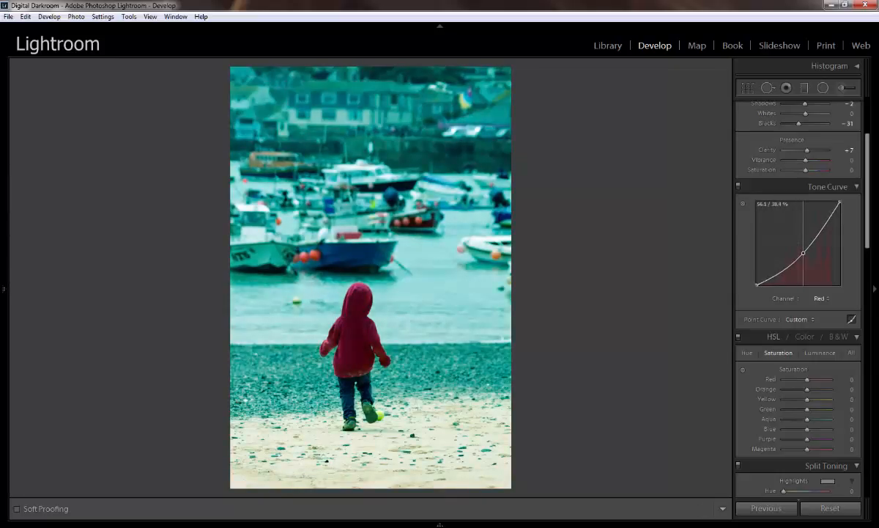
{"action": "left_click_drag", "start_coordinate": [803, 253], "coordinate": [875, 169]}
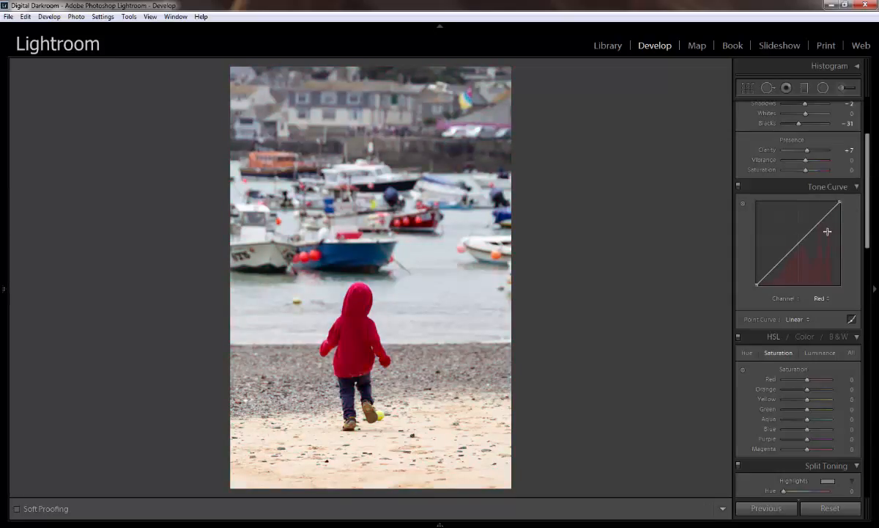
Step: Try adjusting the Green channel curve near its midpoint, and remove the point again
{"action": "left_click", "coordinate": [822, 302]}
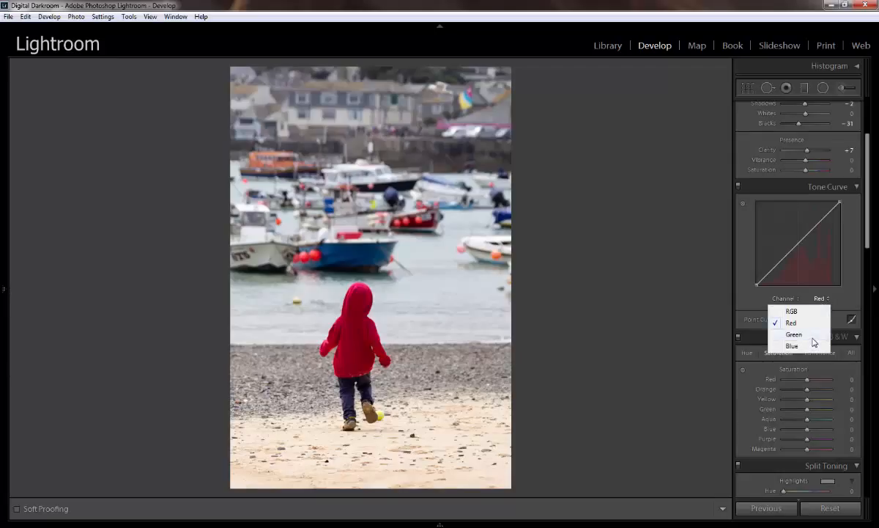
{"action": "left_click", "coordinate": [817, 330]}
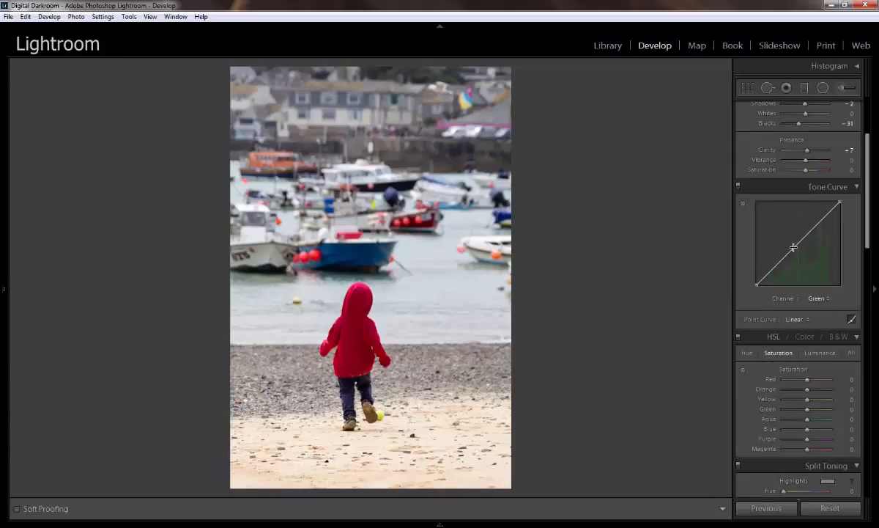
{"action": "left_click_drag", "start_coordinate": [796, 246], "coordinate": [874, 179]}
Step: Try lowering the Blue channel curve's midpoint to about 57 / 40 %, and remove that point again
{"action": "left_click", "coordinate": [817, 299]}
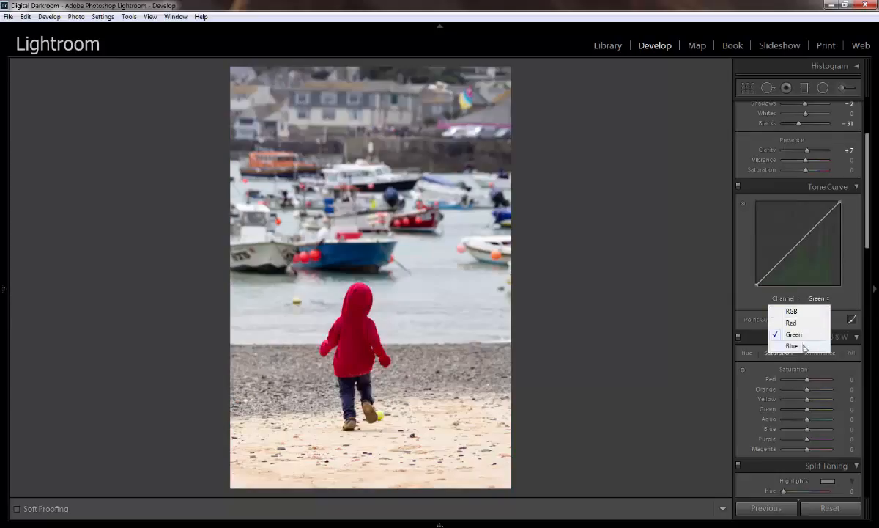
{"action": "left_click", "coordinate": [811, 345]}
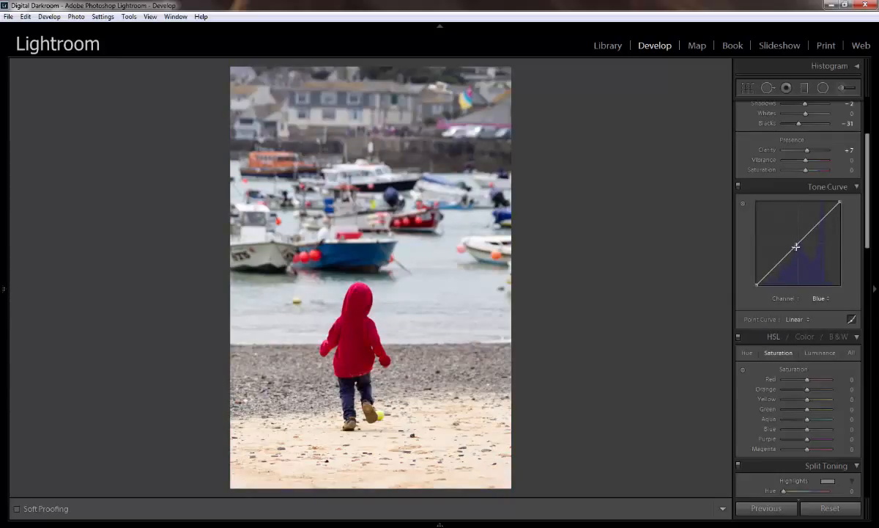
{"action": "mouse_move", "coordinate": [796, 246]}
{"action": "left_mouse_down"}
{"action": "mouse_move", "coordinate": [800, 236]}
{"action": "mouse_move", "coordinate": [803, 251]}
{"action": "left_mouse_up"}
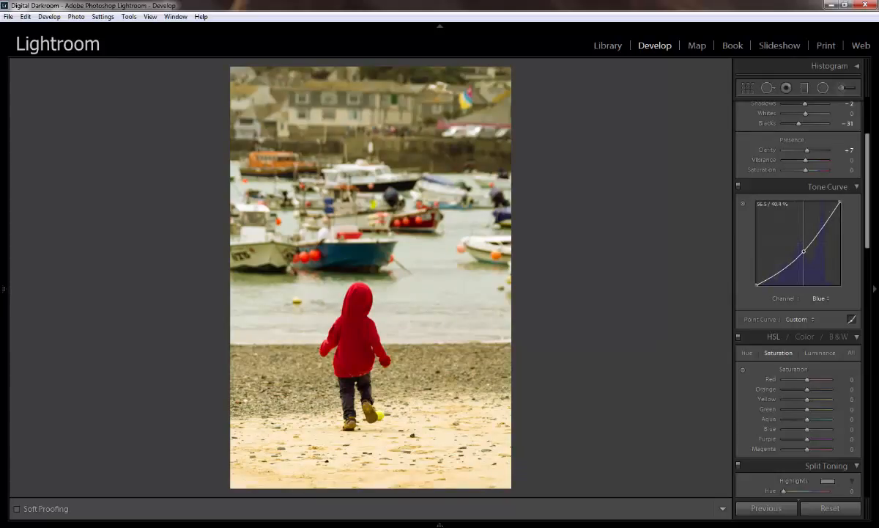
{"action": "left_click_drag", "start_coordinate": [804, 251], "coordinate": [876, 181]}
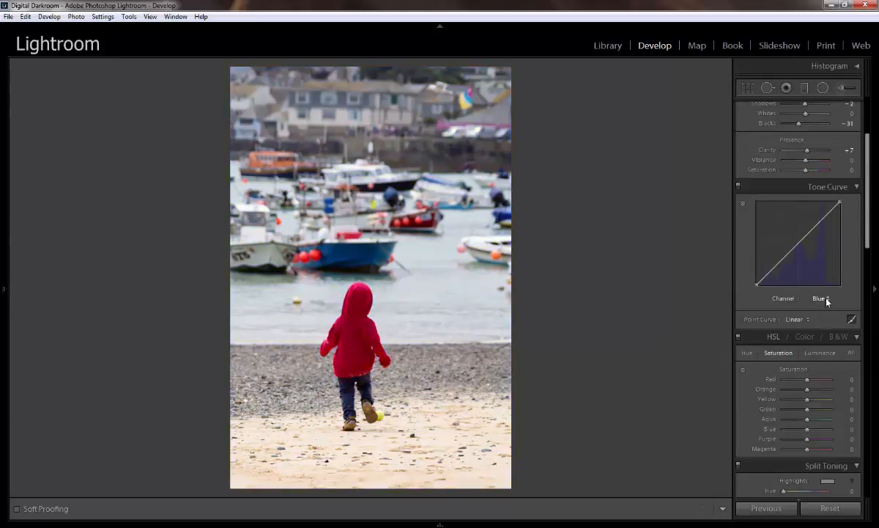
Step: Apply the VelviaEsque point curve preset and inspect its Green and Red channel curves
{"action": "left_click", "coordinate": [807, 318]}
{"action": "left_click", "coordinate": [778, 371]}
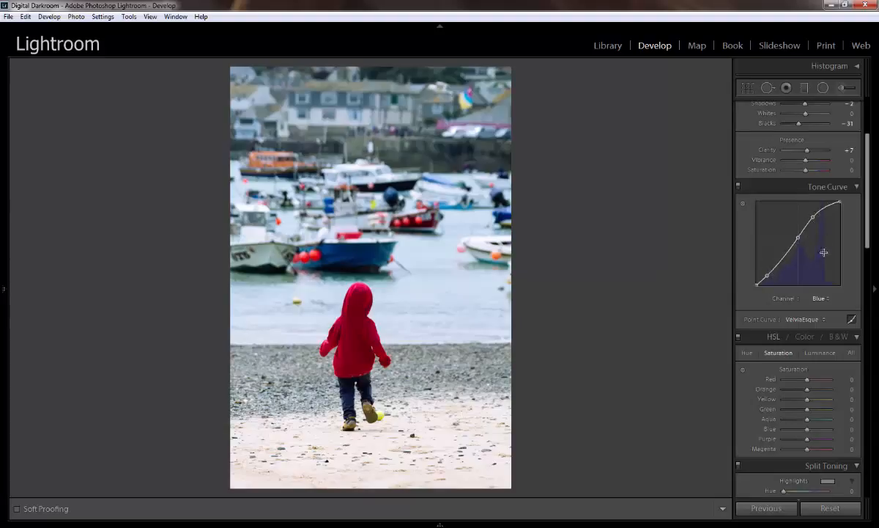
{"action": "left_click", "coordinate": [822, 300]}
{"action": "left_click", "coordinate": [797, 334]}
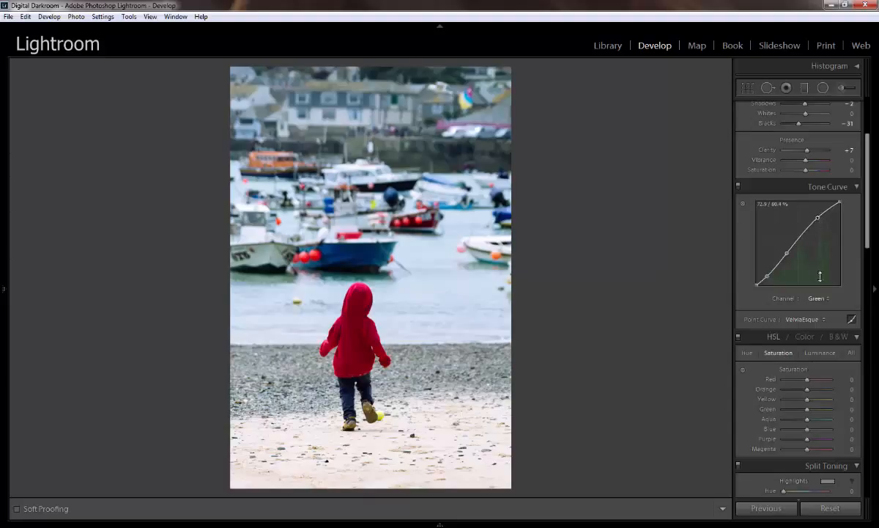
{"action": "left_click", "coordinate": [817, 298]}
{"action": "left_click", "coordinate": [799, 323]}
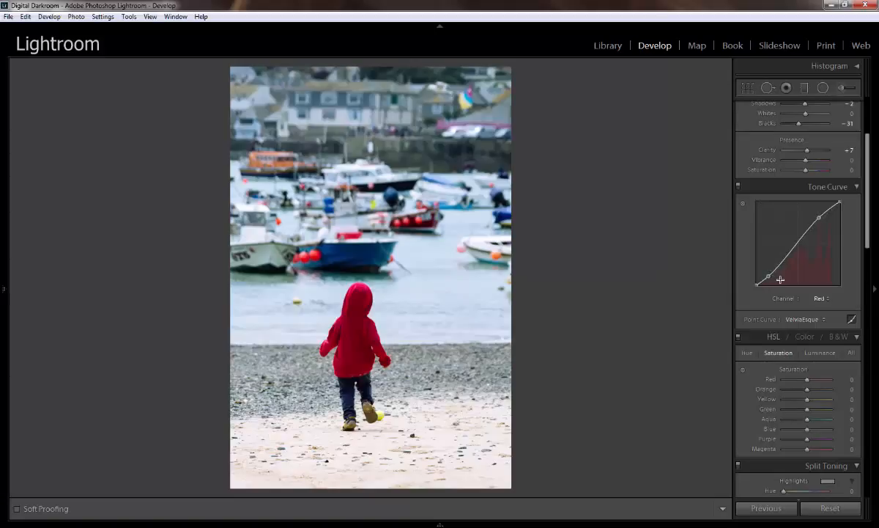
Step: Set the point curve back to Linear and review the photo's edit history
{"action": "left_click", "coordinate": [802, 319]}
{"action": "left_click", "coordinate": [777, 332]}
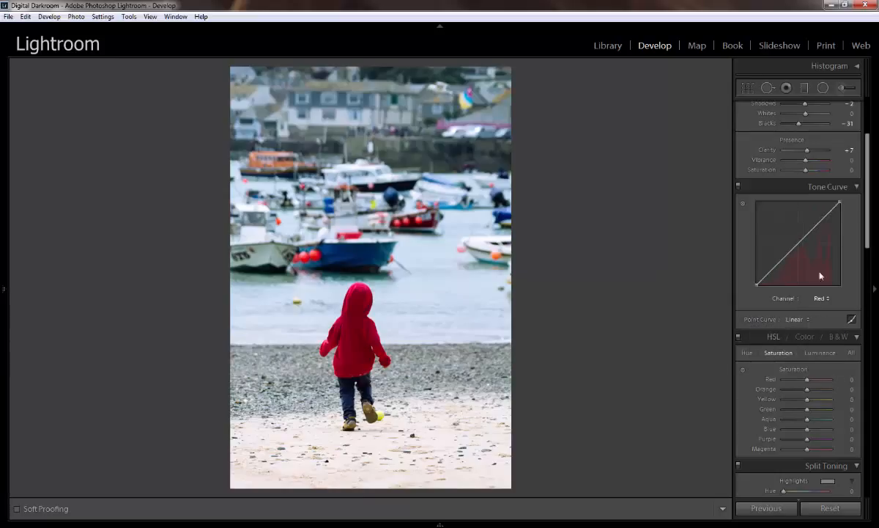
{"action": "mouse_move", "coordinate": [2, 307]}
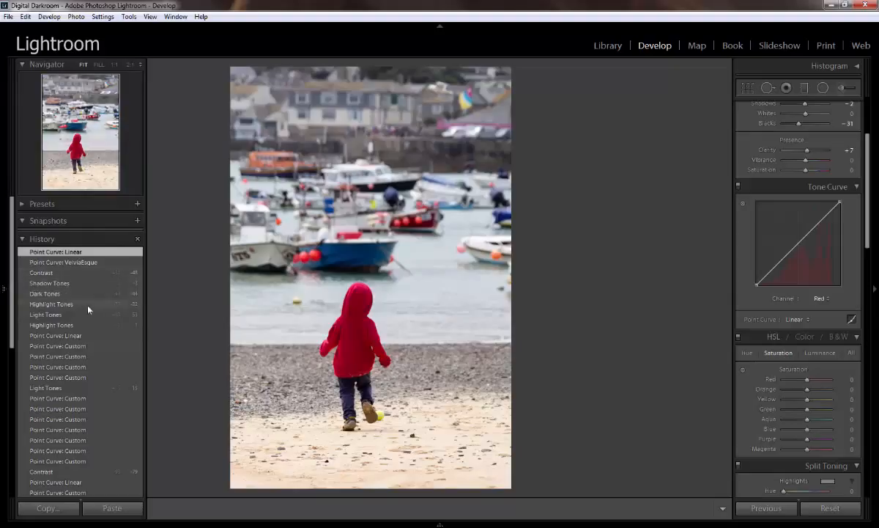
{"action": "left_click", "coordinate": [114, 273]}
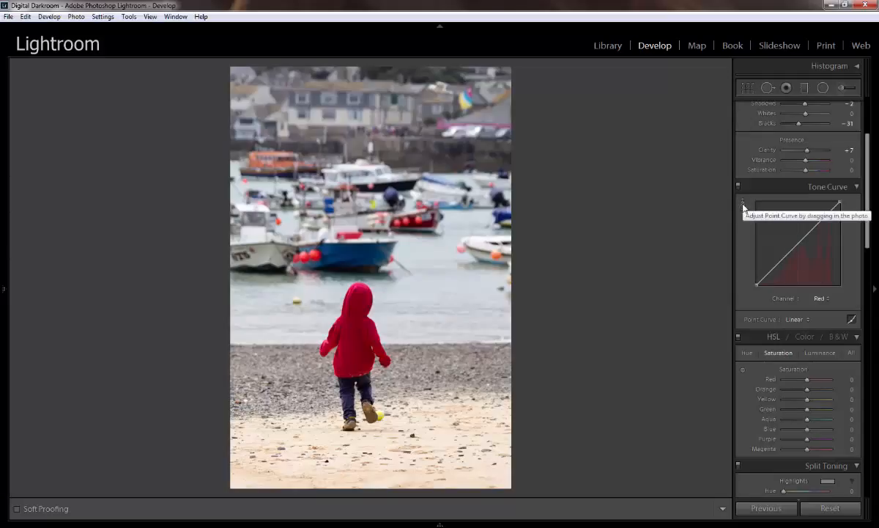
Step: Lower the water's tones and raise the darker tones on the Red curve with the on-photo adjustment tool, removing any surplus curve point
{"action": "left_click", "coordinate": [742, 206]}
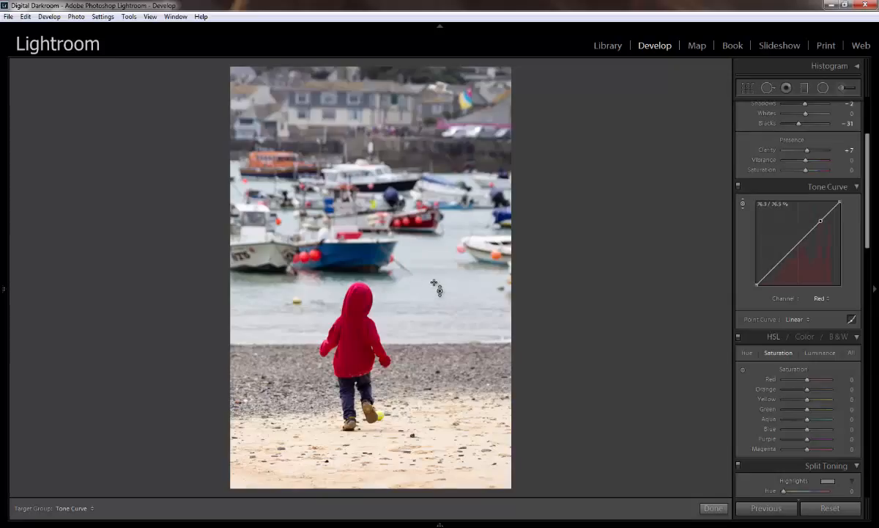
{"action": "mouse_move", "coordinate": [410, 271]}
{"action": "left_mouse_down"}
{"action": "mouse_move", "coordinate": [410, 293]}
{"action": "mouse_move", "coordinate": [411, 283]}
{"action": "left_mouse_up"}
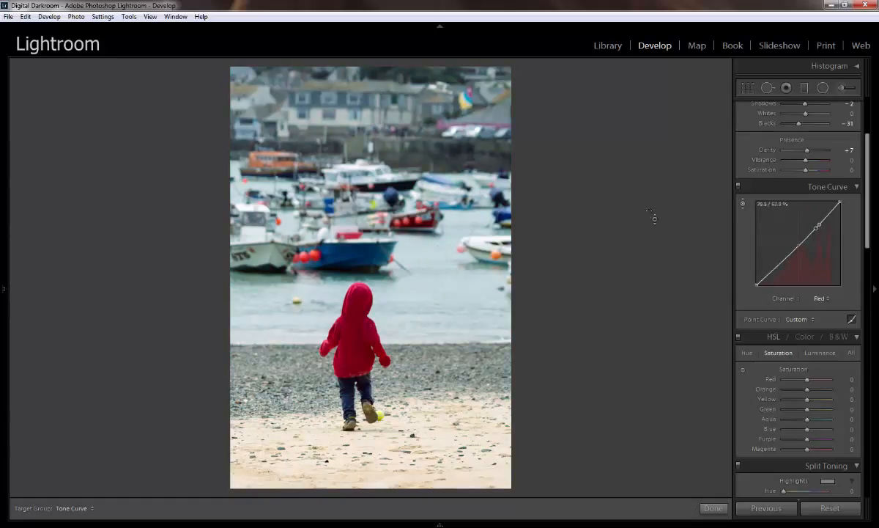
{"action": "left_click_drag", "start_coordinate": [359, 364], "coordinate": [359, 355]}
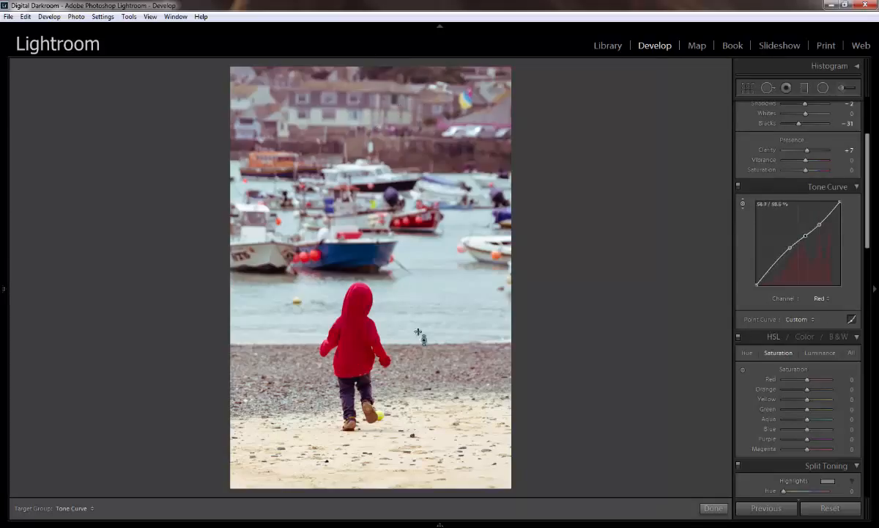
{"action": "left_click", "coordinate": [780, 257]}
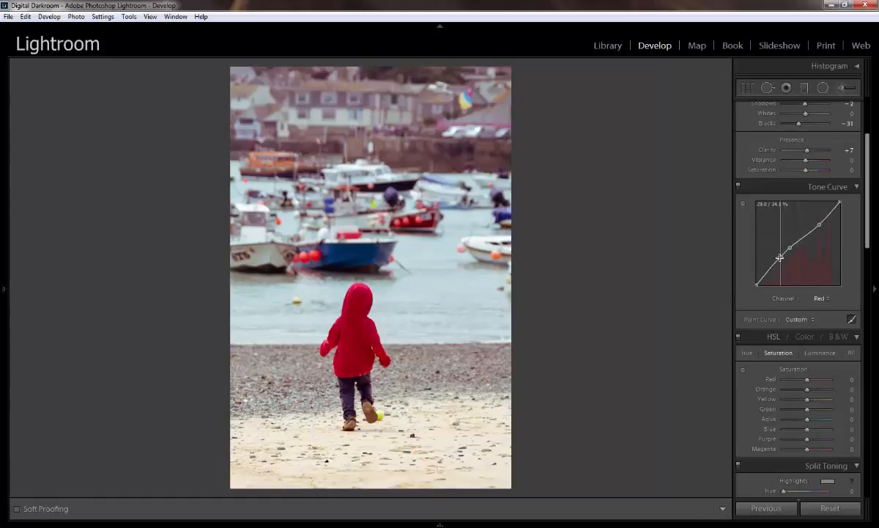
{"action": "left_click_drag", "start_coordinate": [781, 258], "coordinate": [723, 324]}
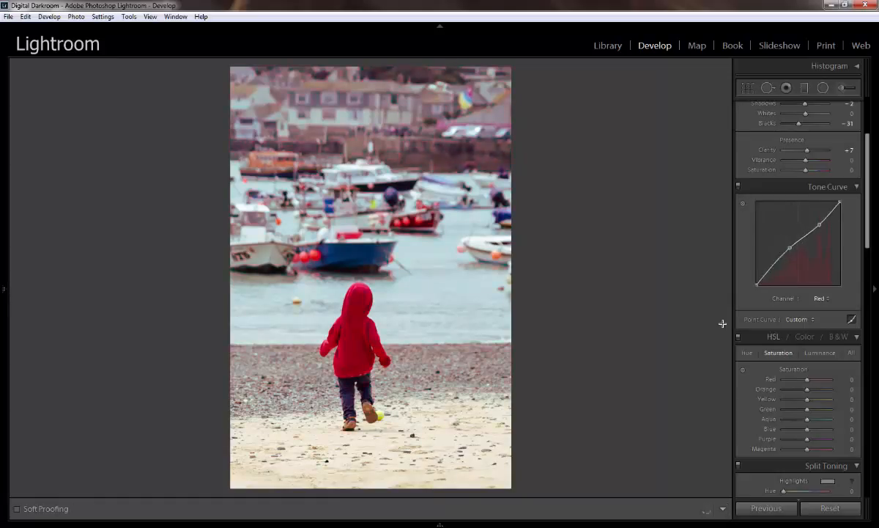
Step: Use on-photo adjustment on the Green curve to raise the background house's tones and lower the tones at the colourful sail
{"action": "left_click", "coordinate": [820, 299]}
{"action": "left_click", "coordinate": [793, 334]}
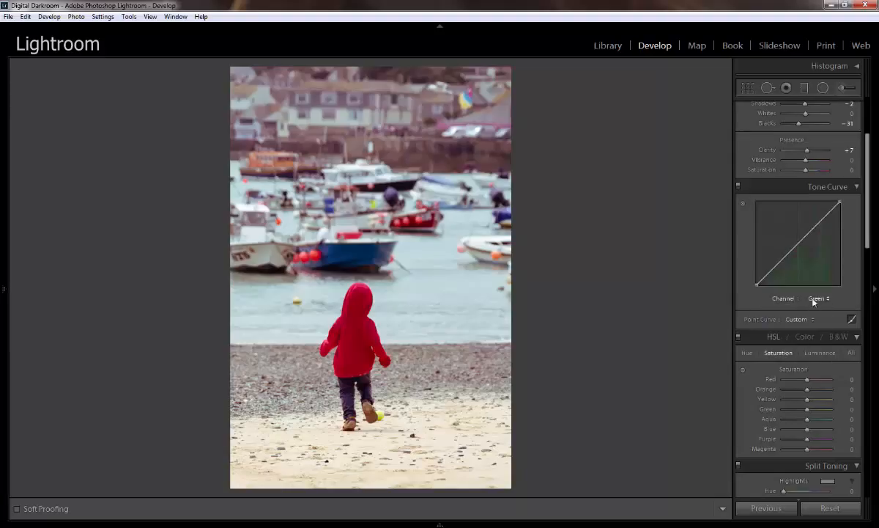
{"action": "left_click", "coordinate": [743, 204]}
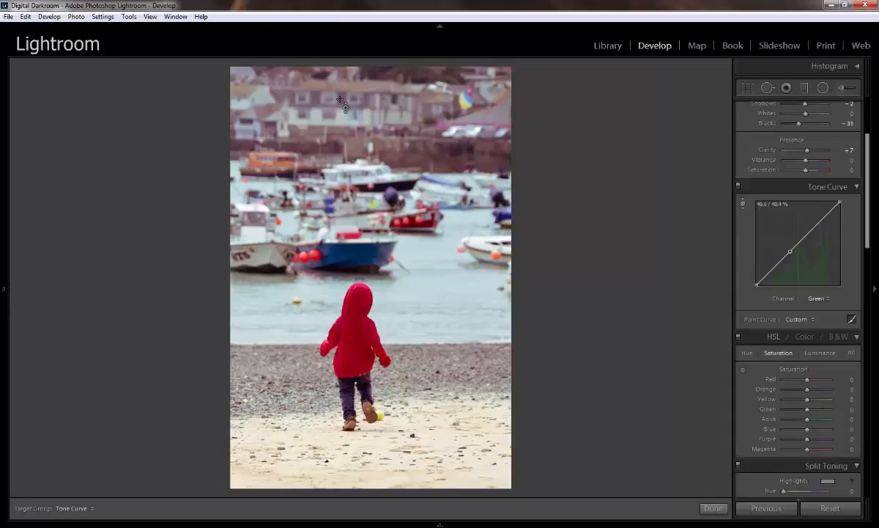
{"action": "left_click_drag", "start_coordinate": [340, 99], "coordinate": [340, 84]}
{"action": "mouse_move", "coordinate": [462, 95]}
{"action": "left_mouse_down"}
{"action": "mouse_move", "coordinate": [462, 80]}
{"action": "mouse_move", "coordinate": [463, 103]}
{"action": "left_mouse_up"}
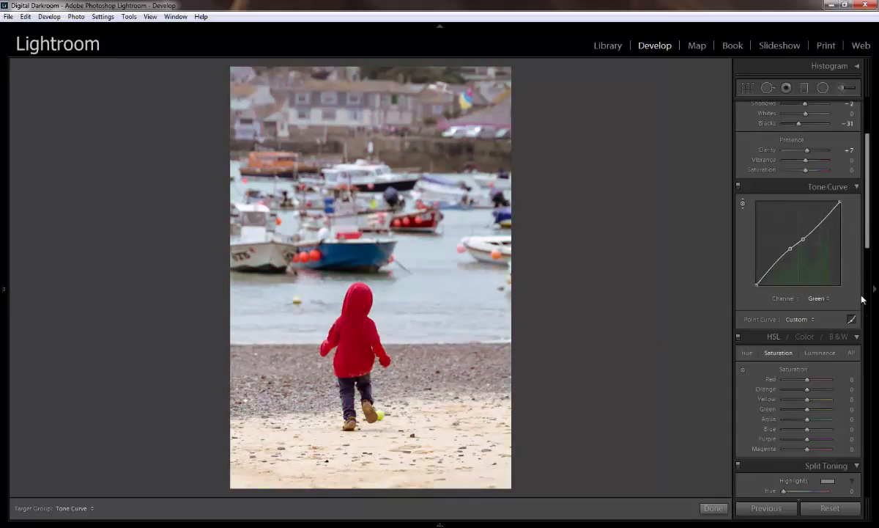
Step: Use on-photo adjustment on the Blue curve to lower the sand's tones and raise the tones of the darker shingle
{"action": "left_click", "coordinate": [818, 302]}
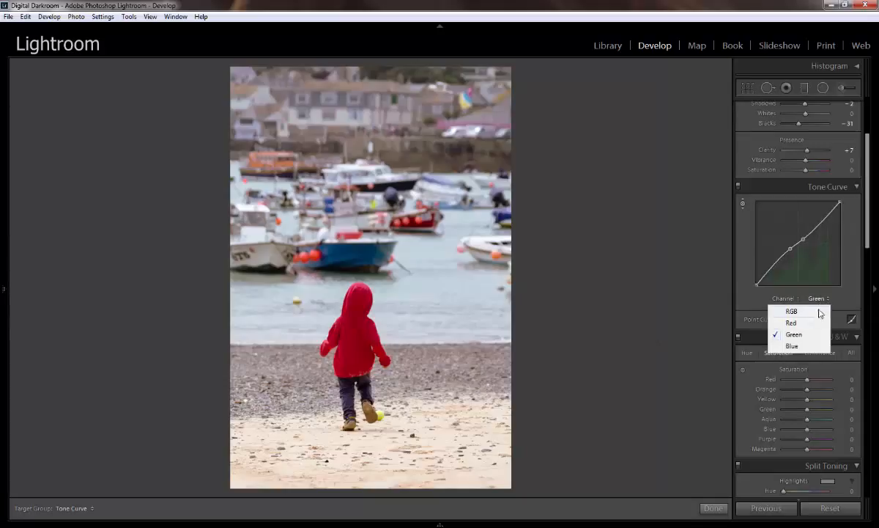
{"action": "left_click", "coordinate": [793, 345]}
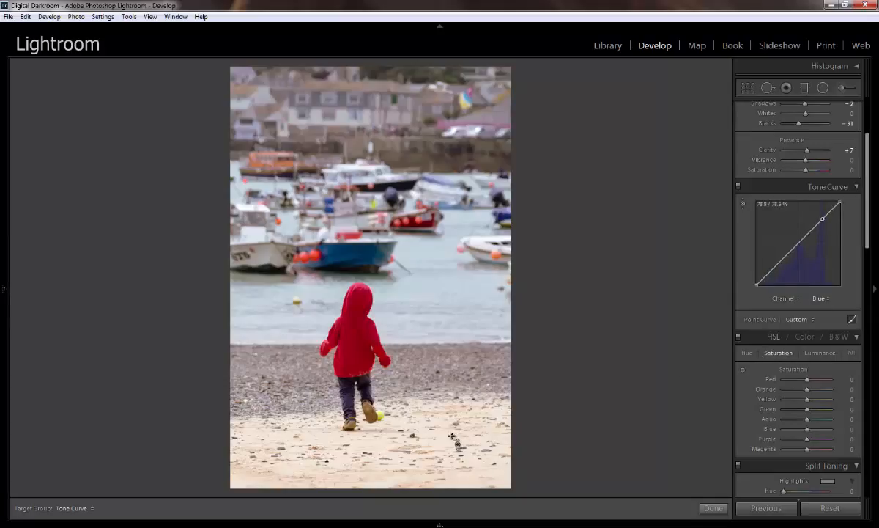
{"action": "left_click_drag", "start_coordinate": [427, 414], "coordinate": [428, 444]}
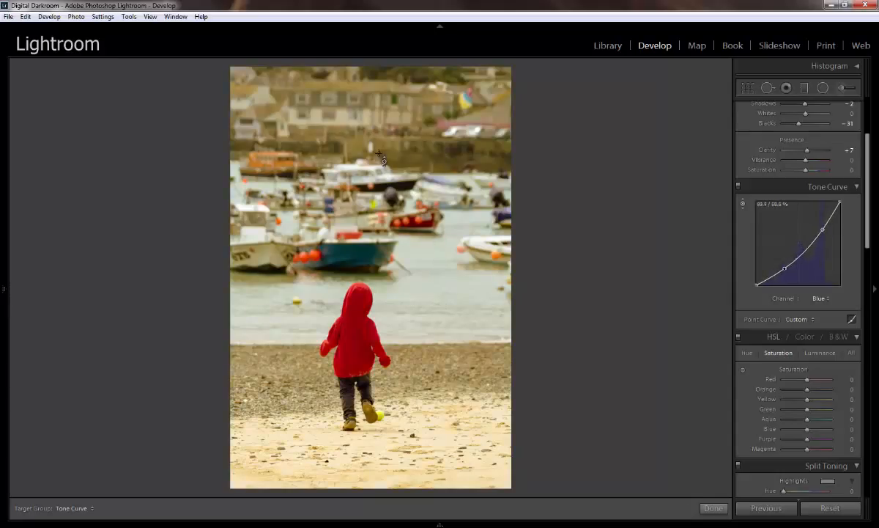
{"action": "left_click_drag", "start_coordinate": [428, 383], "coordinate": [428, 347]}
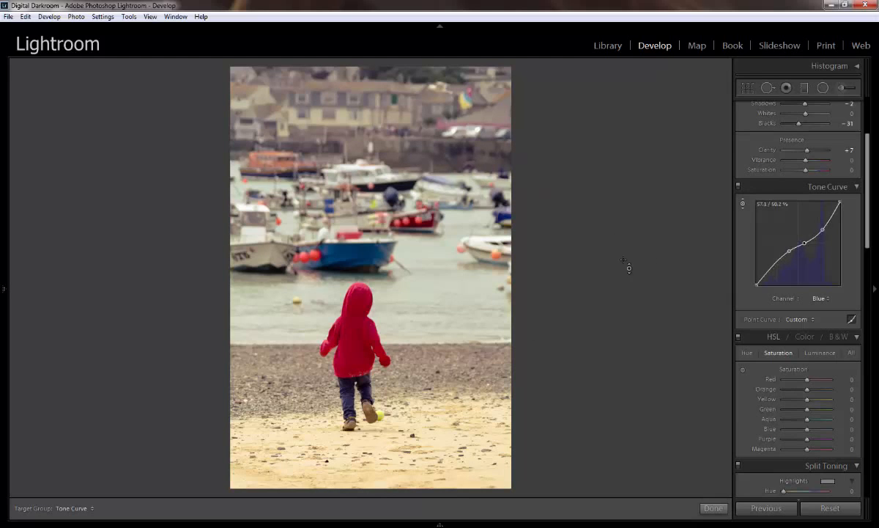
Step: Apply the C41 E6 preset from the Faux Film preset group to the photo
{"action": "mouse_move", "coordinate": [1, 249]}
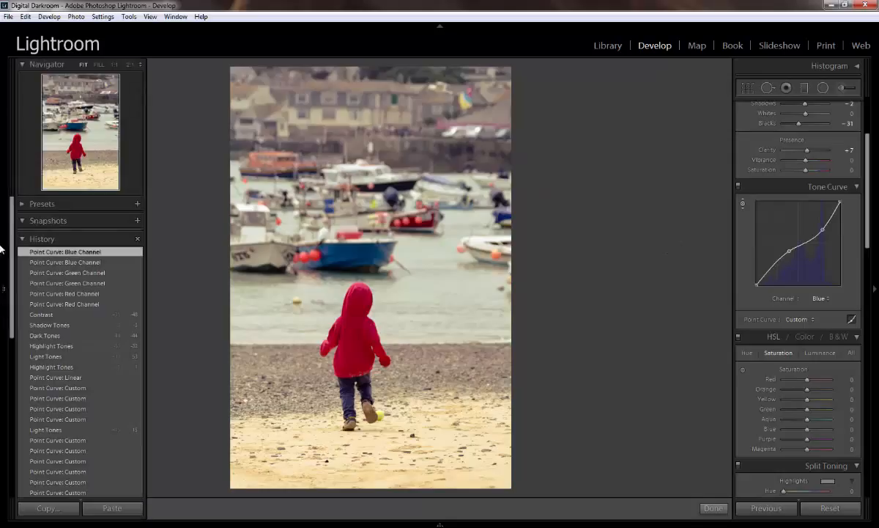
{"action": "left_click", "coordinate": [23, 203]}
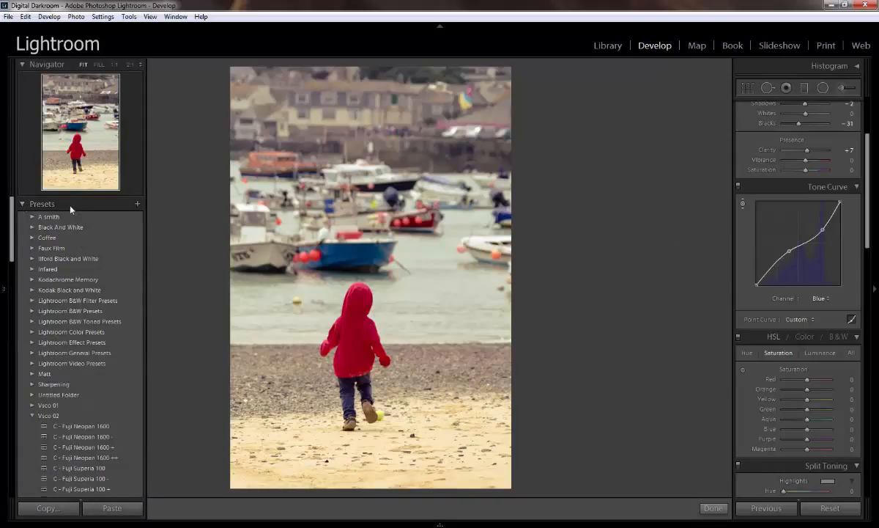
{"action": "left_click", "coordinate": [32, 248]}
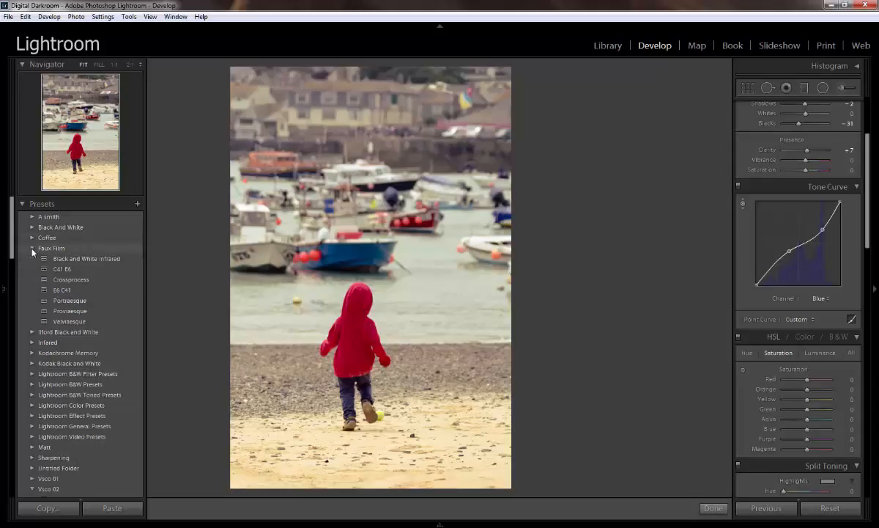
{"action": "left_click", "coordinate": [4, 237]}
{"action": "left_click", "coordinate": [91, 272]}
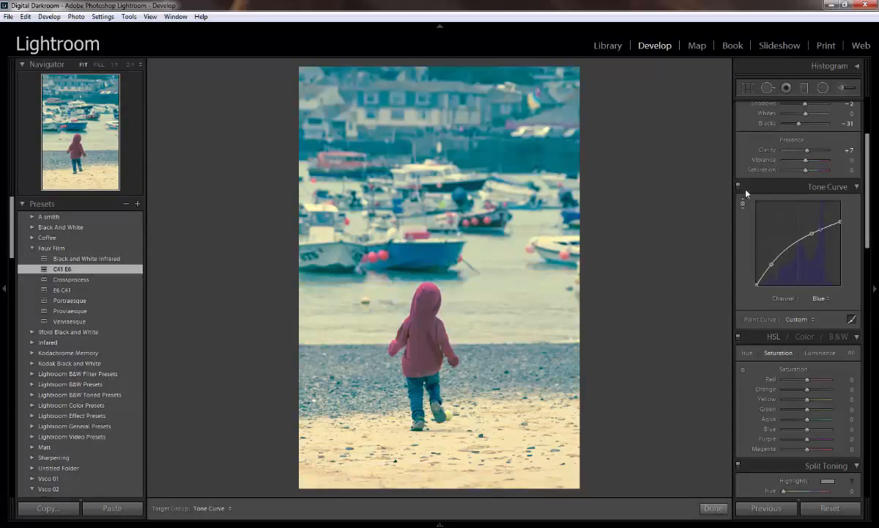
Step: Examine the shape of the preset's Green, Red and Blue channel curves in the Tone Curve
{"action": "left_click", "coordinate": [798, 319]}
{"action": "left_click", "coordinate": [775, 299]}
{"action": "left_click", "coordinate": [778, 298]}
{"action": "left_click", "coordinate": [792, 334]}
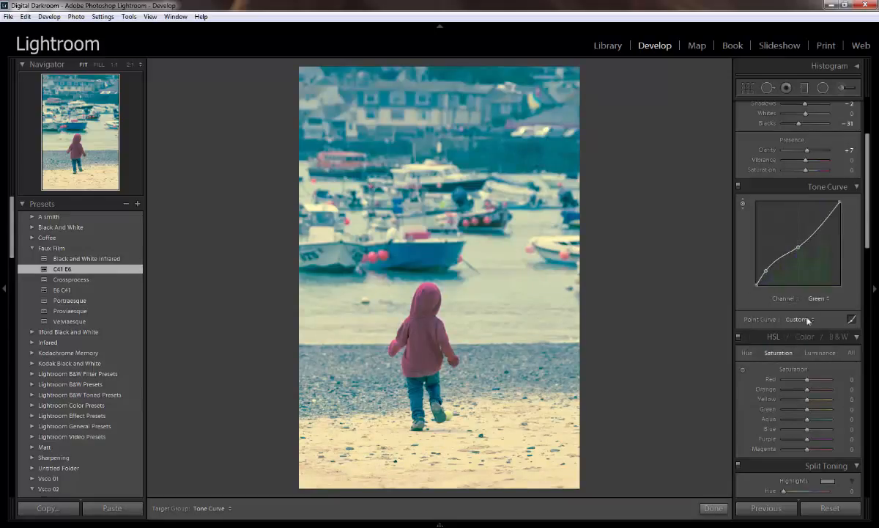
{"action": "left_click", "coordinate": [816, 298]}
{"action": "left_click", "coordinate": [805, 323]}
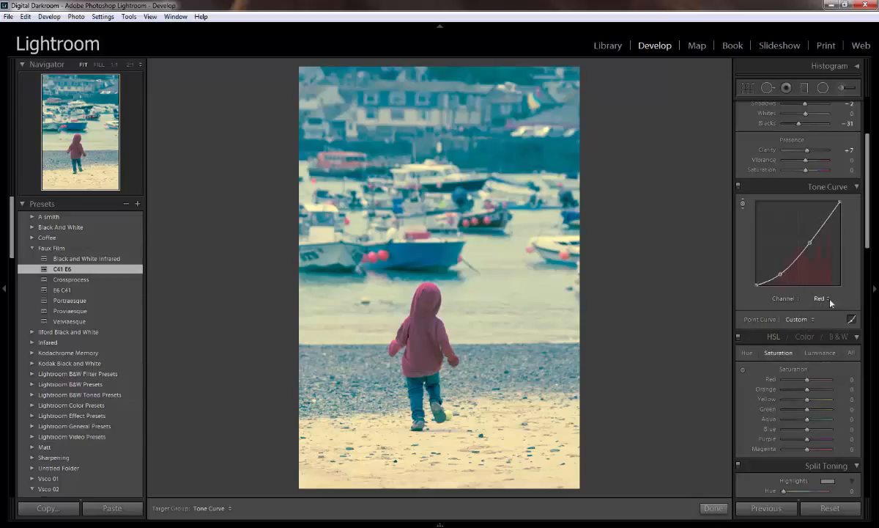
{"action": "left_click", "coordinate": [819, 298]}
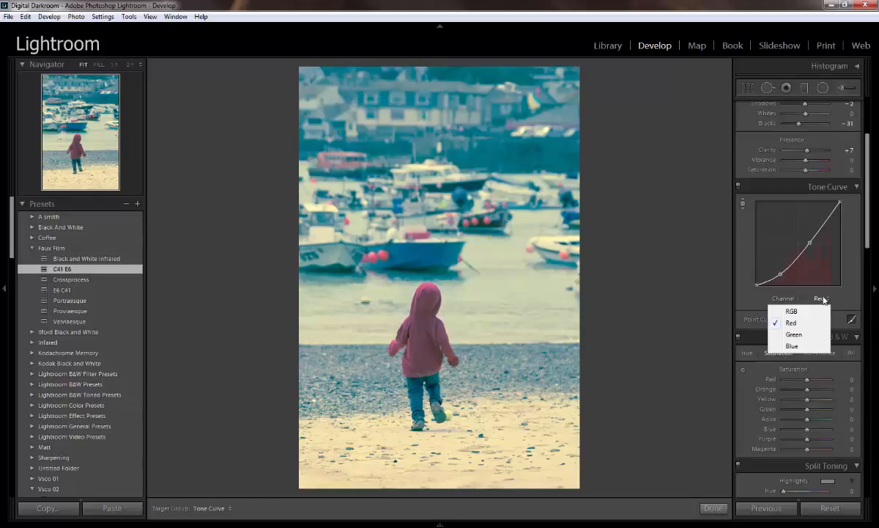
{"action": "left_click", "coordinate": [800, 334]}
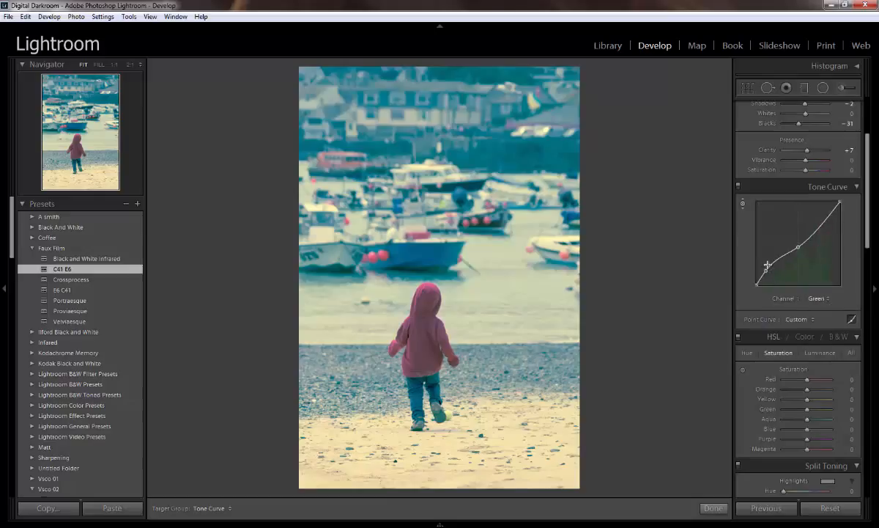
{"action": "left_click", "coordinate": [821, 299]}
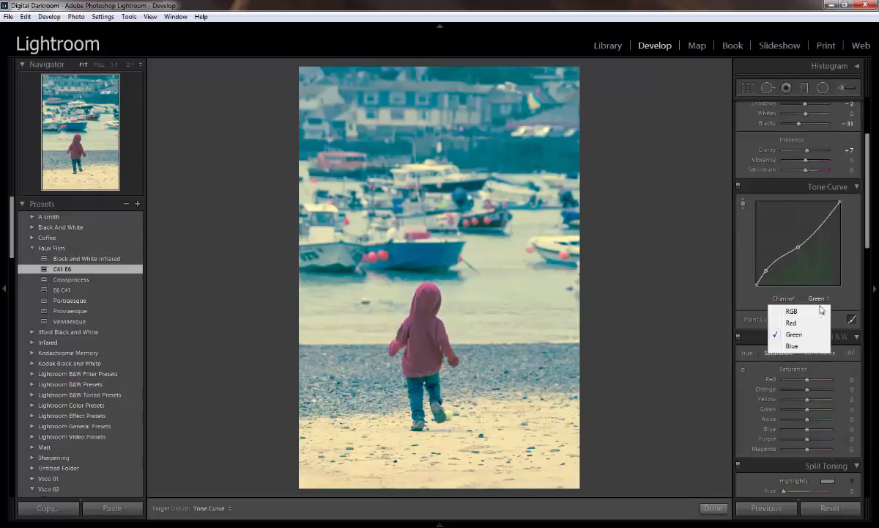
{"action": "left_click", "coordinate": [795, 348]}
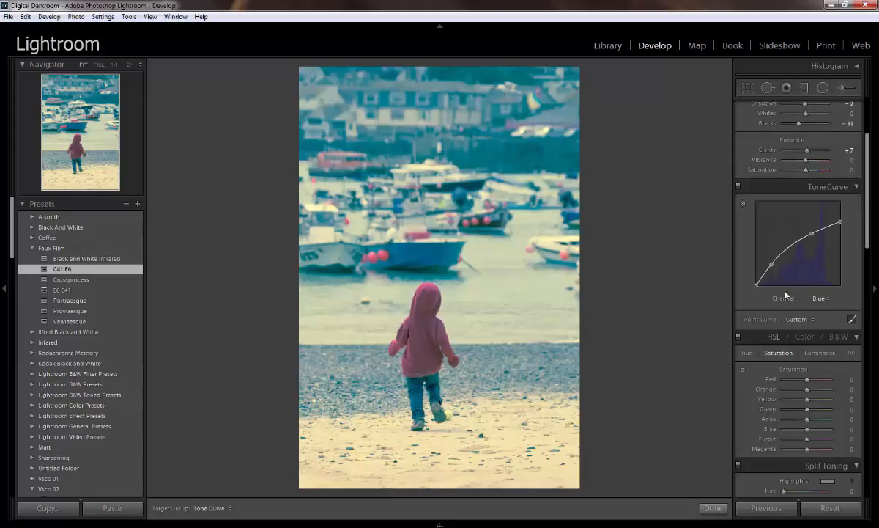
Step: Revert the photo in its edit history to the last Blue Channel point curve state before the preset
{"action": "left_click", "coordinate": [23, 206]}
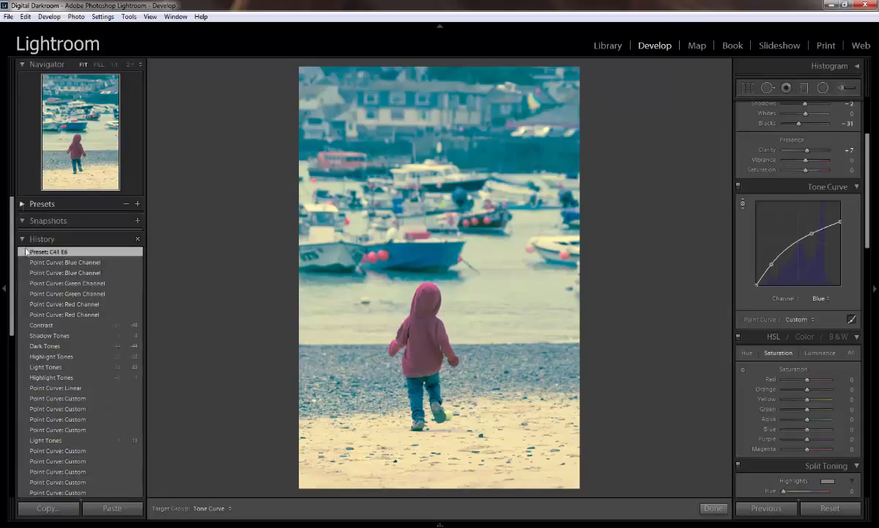
{"action": "left_click", "coordinate": [65, 261]}
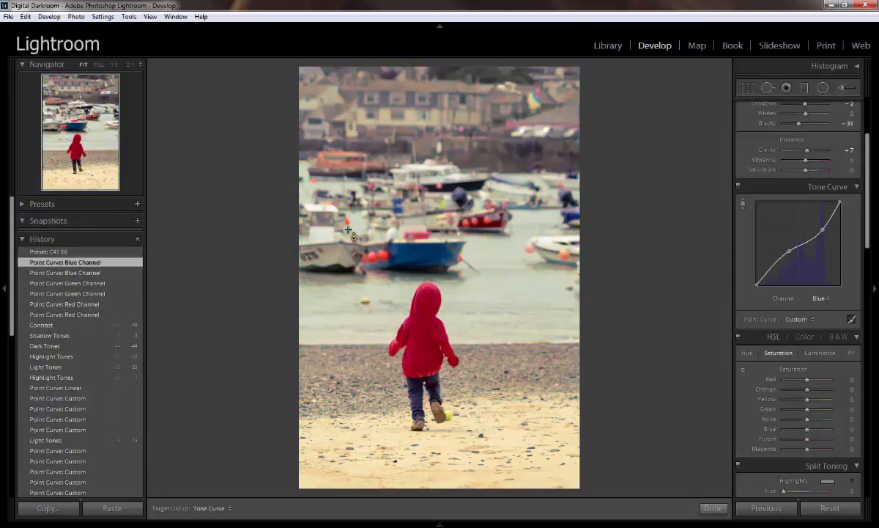
{"action": "left_click", "coordinate": [5, 273]}
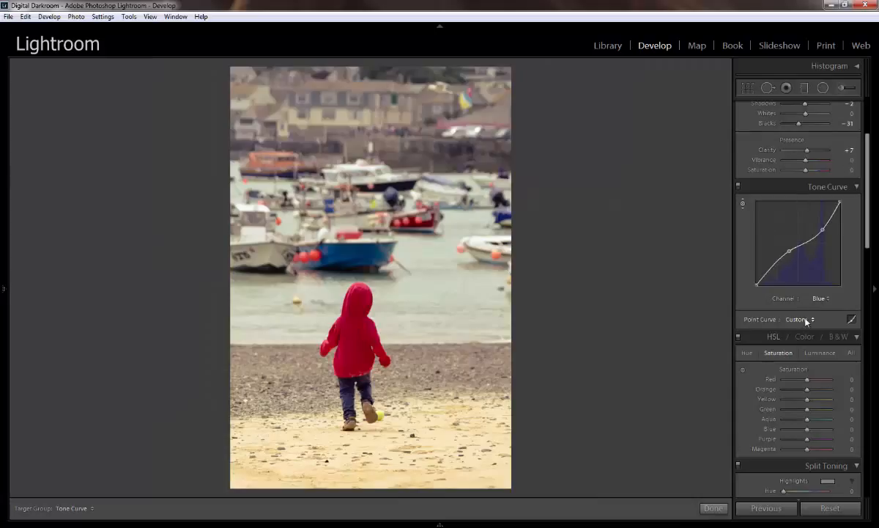
Step: Shape a gentle S-curve on the RGB point curve by raising the lighter tones and lowering the darker tones
{"action": "left_click", "coordinate": [819, 299]}
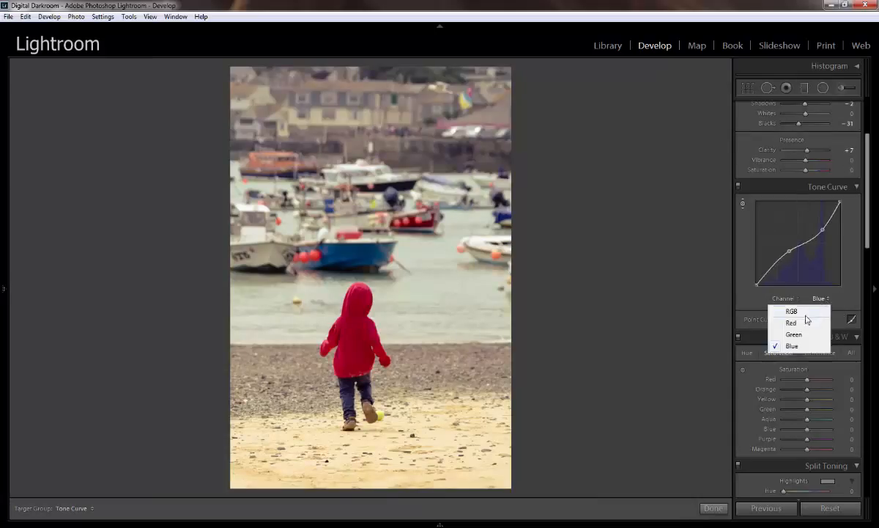
{"action": "left_click", "coordinate": [805, 313]}
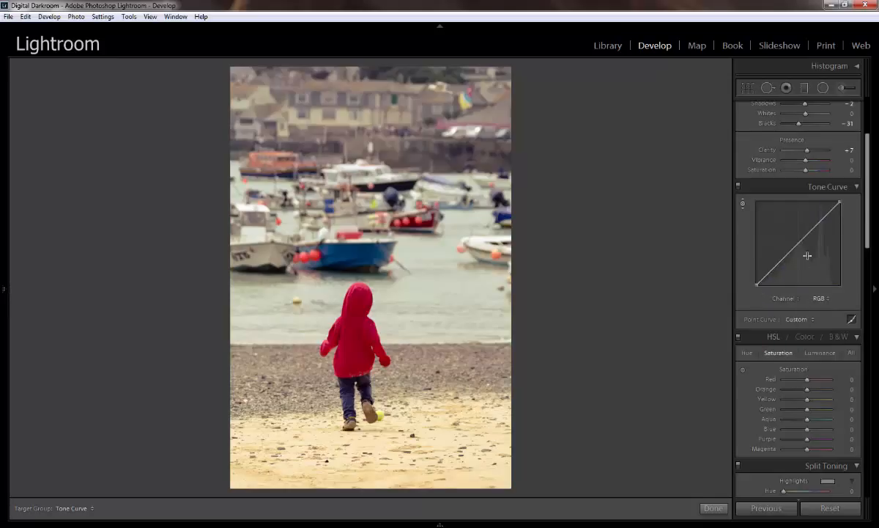
{"action": "left_click_drag", "start_coordinate": [817, 223], "coordinate": [818, 218]}
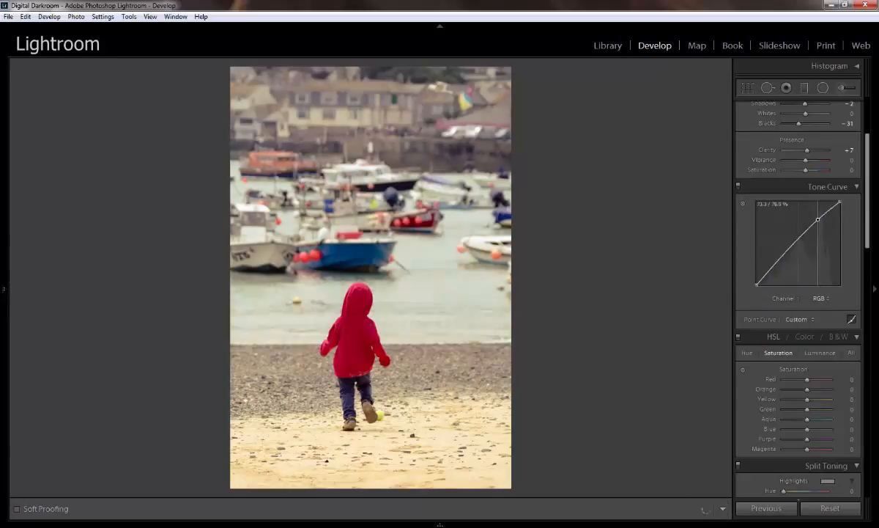
{"action": "mouse_move", "coordinate": [777, 263]}
{"action": "left_mouse_down"}
{"action": "mouse_move", "coordinate": [778, 257]}
{"action": "mouse_move", "coordinate": [777, 266]}
{"action": "left_mouse_up"}
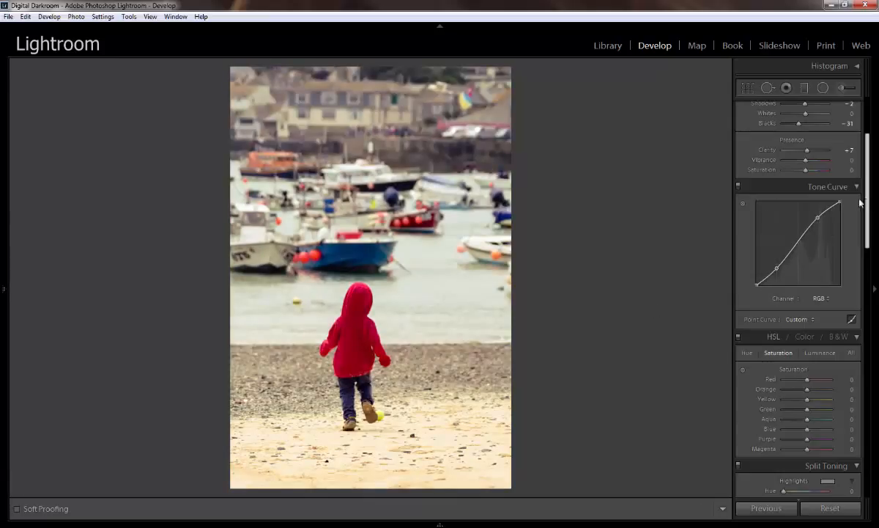
Step: Test the RGB curve's end points, settling the white point at about 94% output and the black point slightly raised for faded shadows
{"action": "mouse_move", "coordinate": [840, 203]}
{"action": "left_mouse_down"}
{"action": "mouse_move", "coordinate": [840, 213]}
{"action": "mouse_move", "coordinate": [839, 207]}
{"action": "left_mouse_up"}
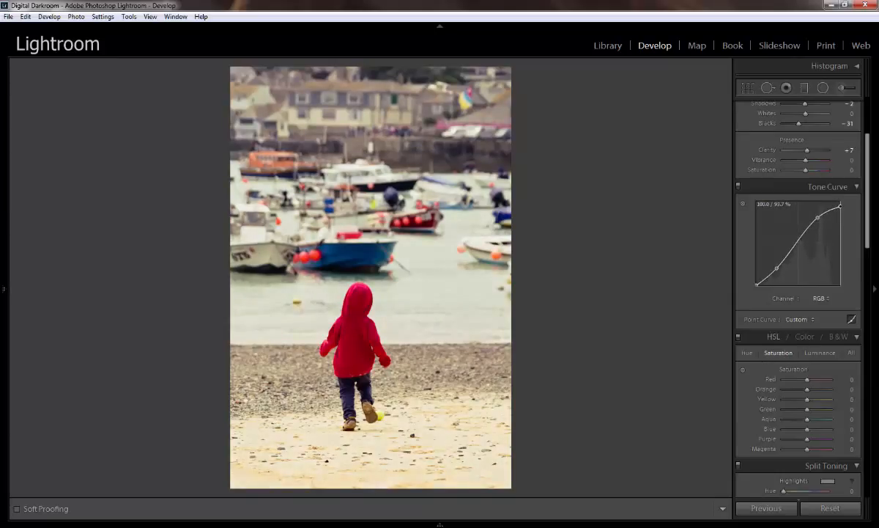
{"action": "mouse_move", "coordinate": [840, 207]}
{"action": "left_mouse_down"}
{"action": "mouse_move", "coordinate": [839, 214]}
{"action": "mouse_move", "coordinate": [836, 202]}
{"action": "left_mouse_up"}
{"action": "left_click_drag", "start_coordinate": [834, 200], "coordinate": [828, 202]}
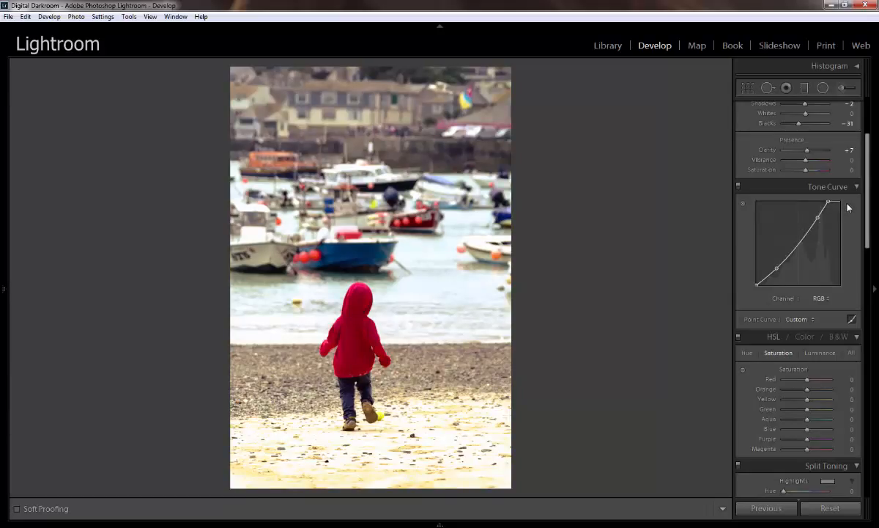
{"action": "left_click_drag", "start_coordinate": [828, 202], "coordinate": [840, 208]}
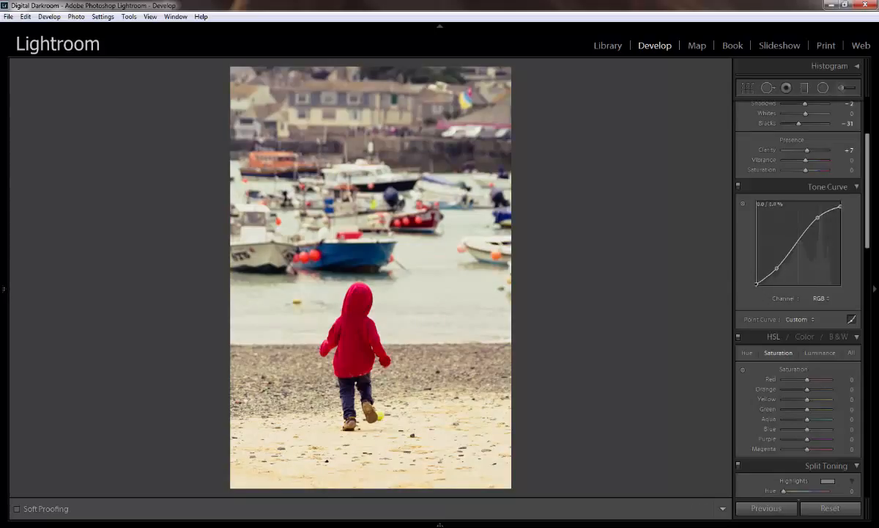
{"action": "left_click_drag", "start_coordinate": [757, 282], "coordinate": [757, 269]}
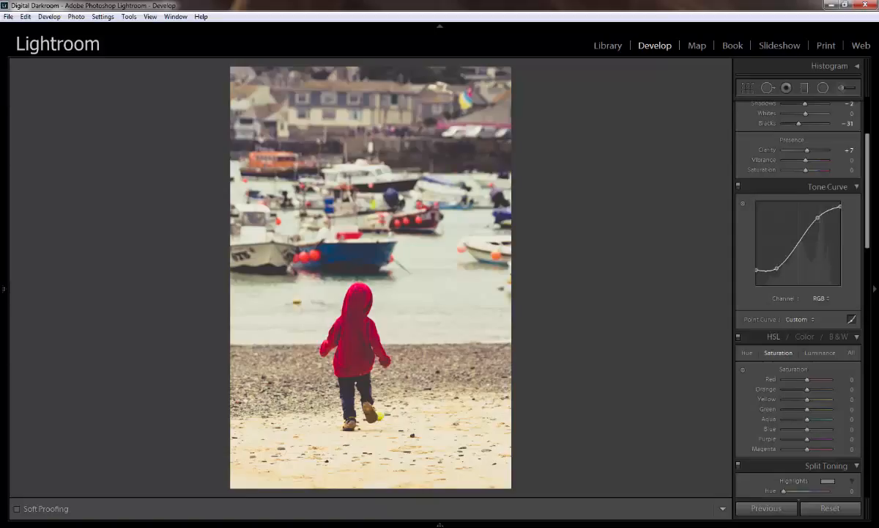
{"action": "left_click_drag", "start_coordinate": [756, 269], "coordinate": [756, 276]}
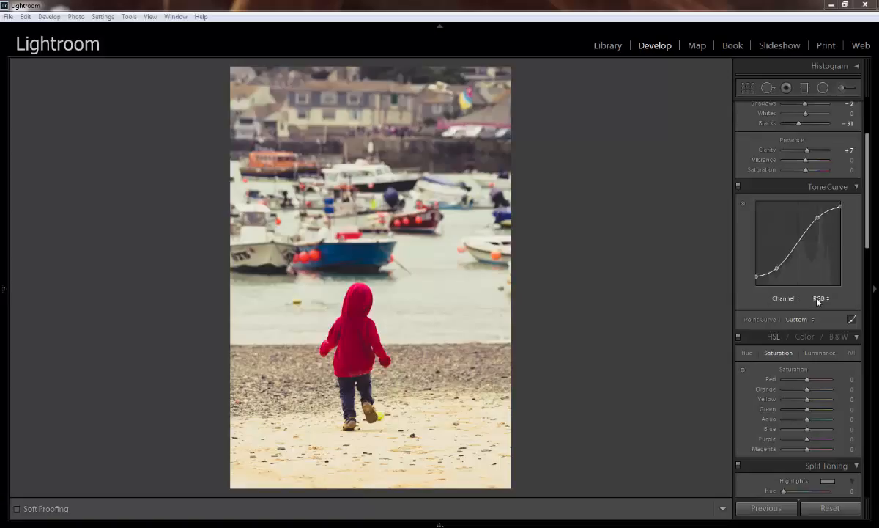
Step: Set Vibrance to +48 and Saturation to -7, and try other Contrast values before returning it to -48
{"action": "left_click_drag", "start_coordinate": [868, 219], "coordinate": [863, 161]}
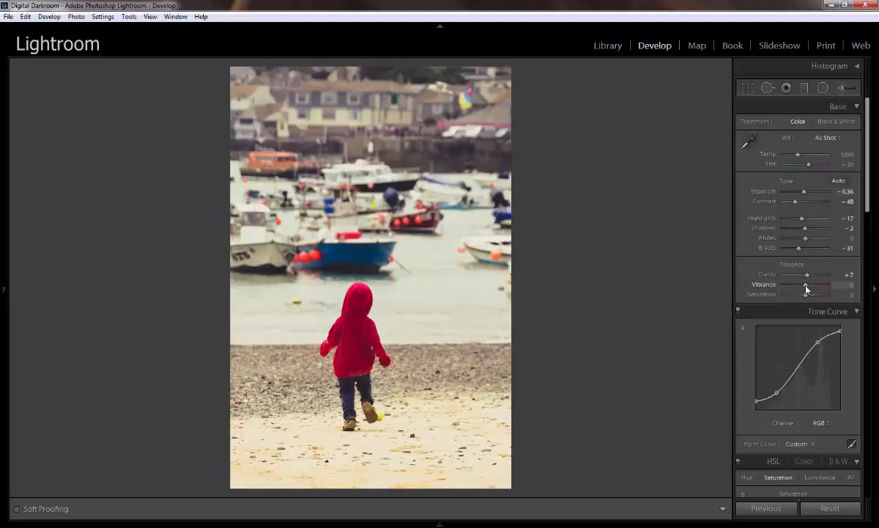
{"action": "left_click_drag", "start_coordinate": [814, 285], "coordinate": [808, 296]}
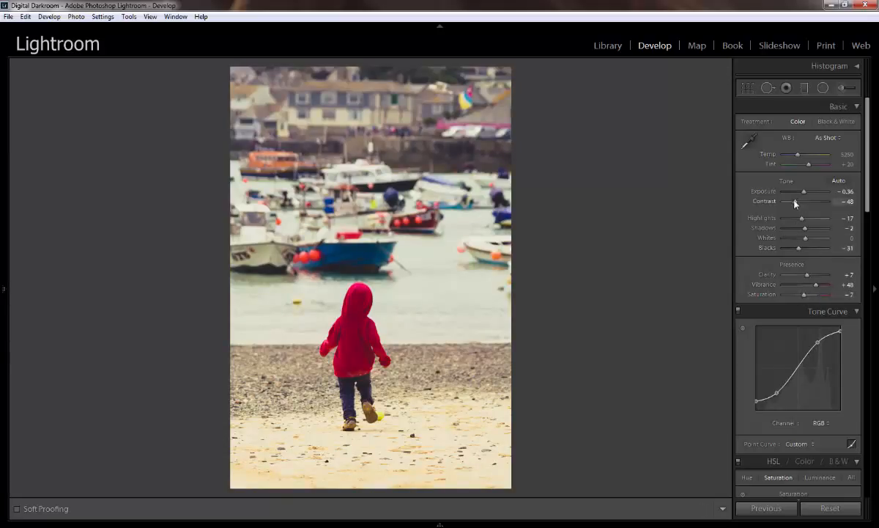
{"action": "left_click_drag", "start_coordinate": [798, 204], "coordinate": [793, 208]}
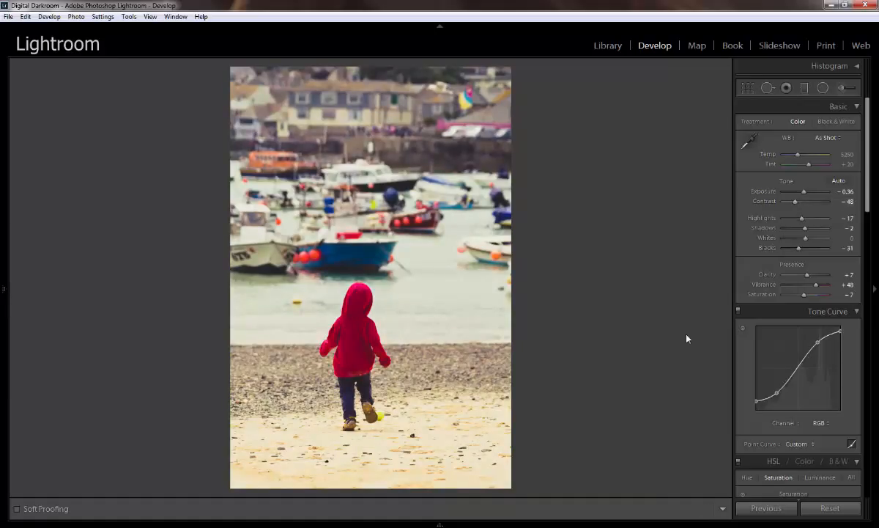